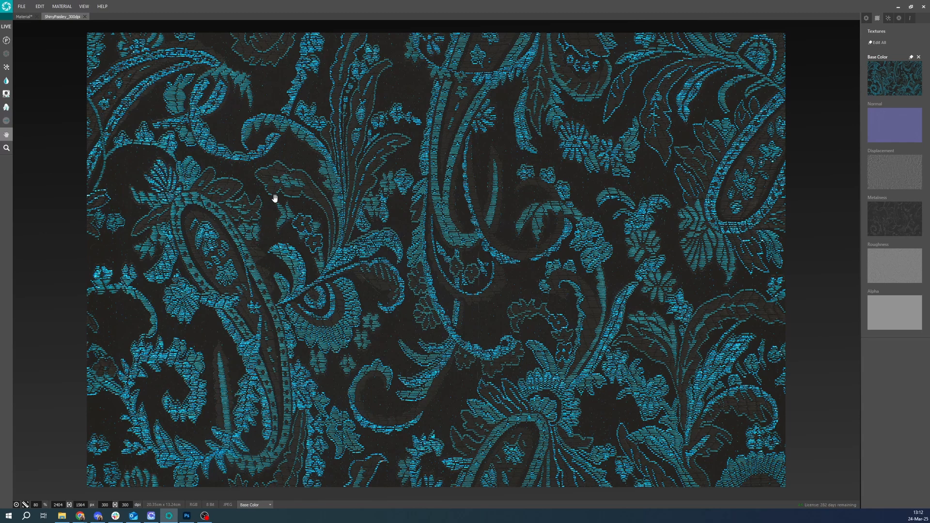
- Open the base color texture in the full-size color separation editor and reduce the number of colors to 2
{"action": "left_click", "coordinate": [7, 81]}
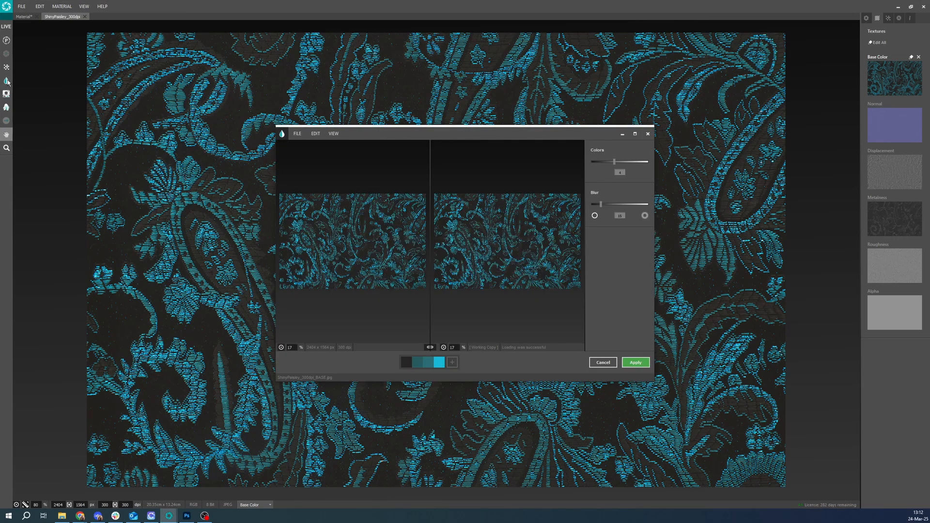
{"action": "left_click", "coordinate": [636, 137]}
{"action": "scroll", "coordinate": [271, 271], "scroll_direction": "up", "scroll_amount": 5}
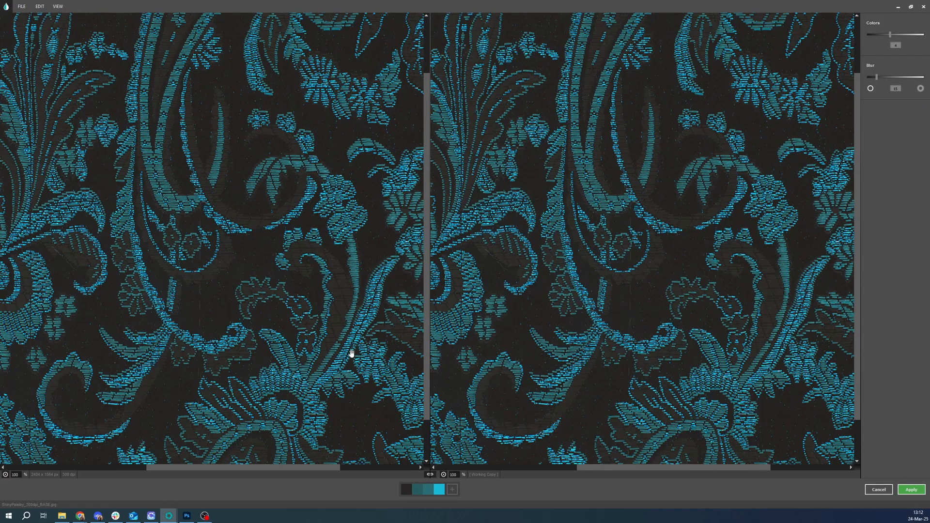
{"action": "mouse_move", "coordinate": [410, 490]}
{"action": "key", "text": "Return"}
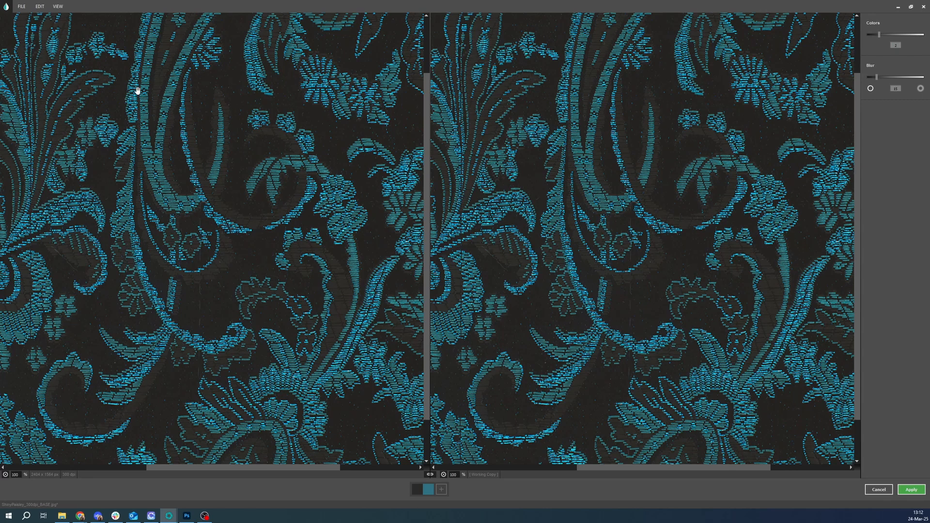
- Export the color masks as PNG into the masks folder under the base name ShinyPaisley_300dpi_BASE_MASK.png
{"action": "left_click", "coordinate": [24, 10]}
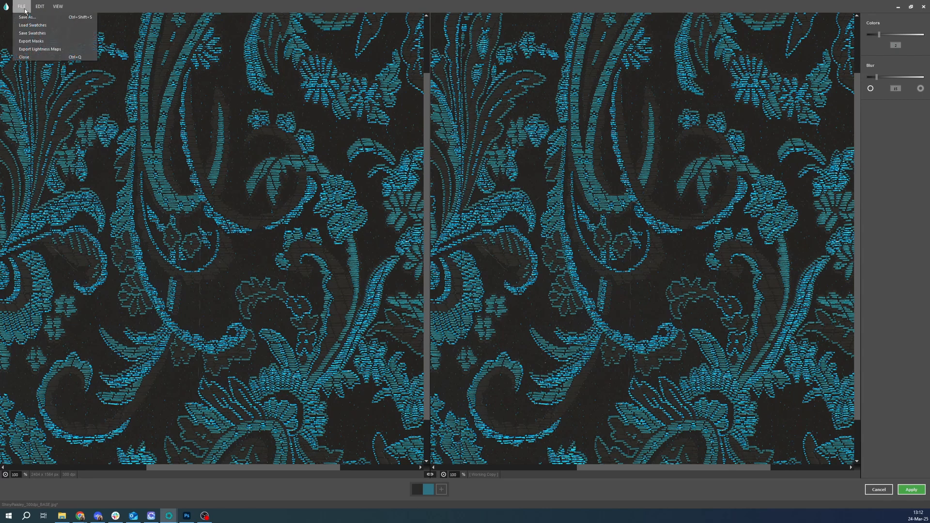
{"action": "left_click", "coordinate": [27, 41]}
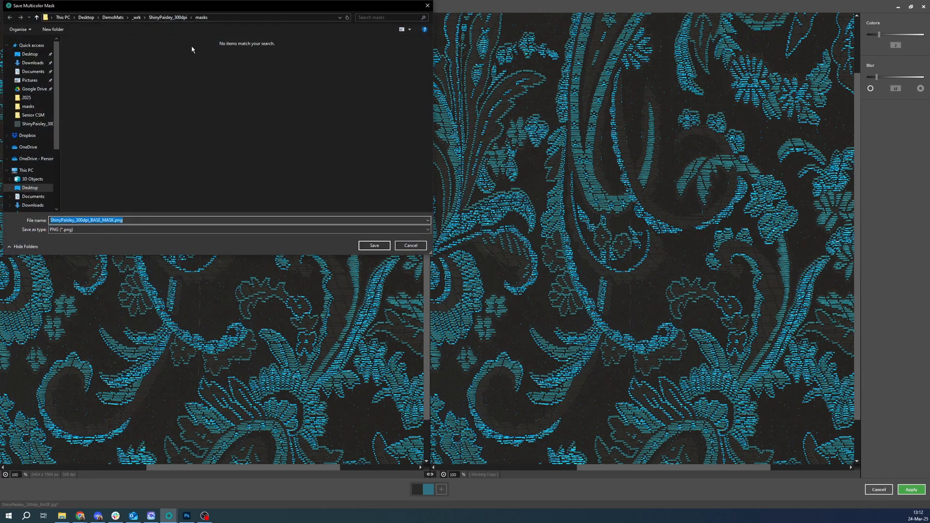
{"action": "left_click", "coordinate": [375, 245]}
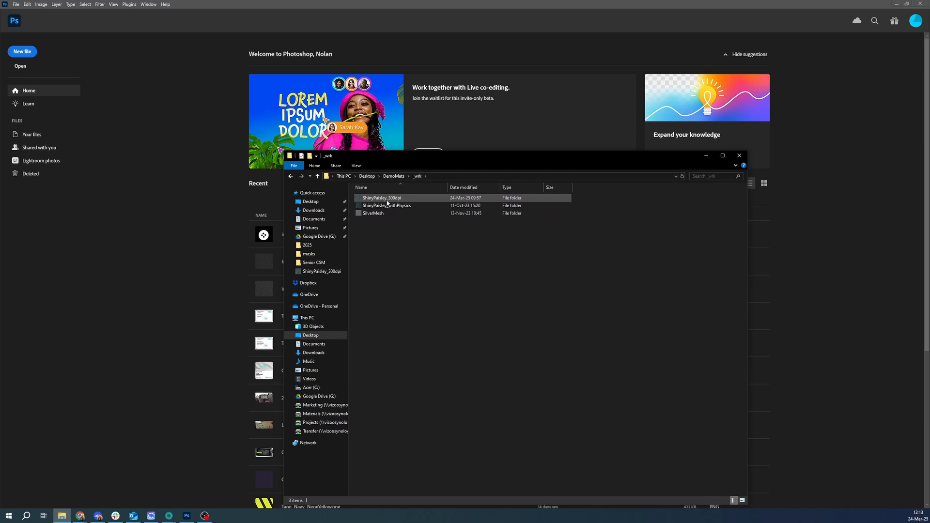
- Switch to File Explorer, find both exported PNGs in the masks folder of ShinyPaisley_300dpi, and open them in Photoshop
{"action": "double_click", "coordinate": [387, 199]}
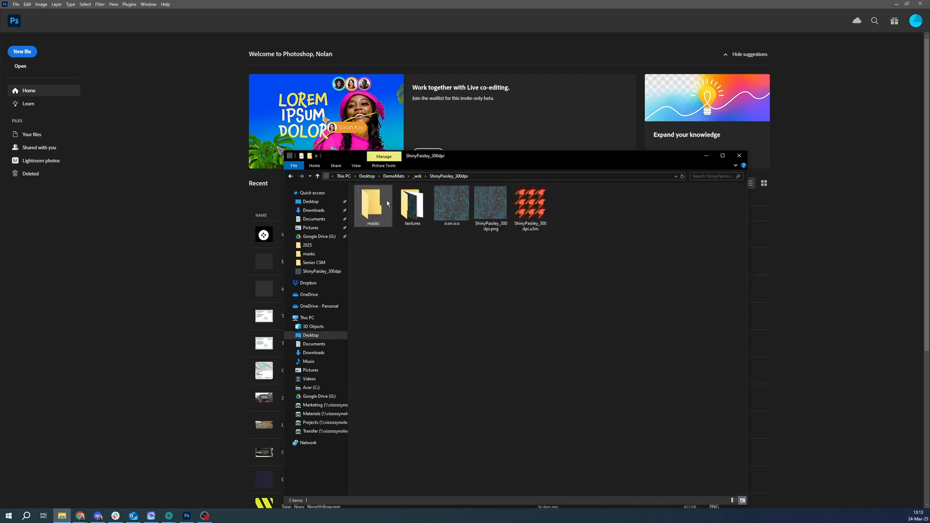
{"action": "double_click", "coordinate": [371, 206]}
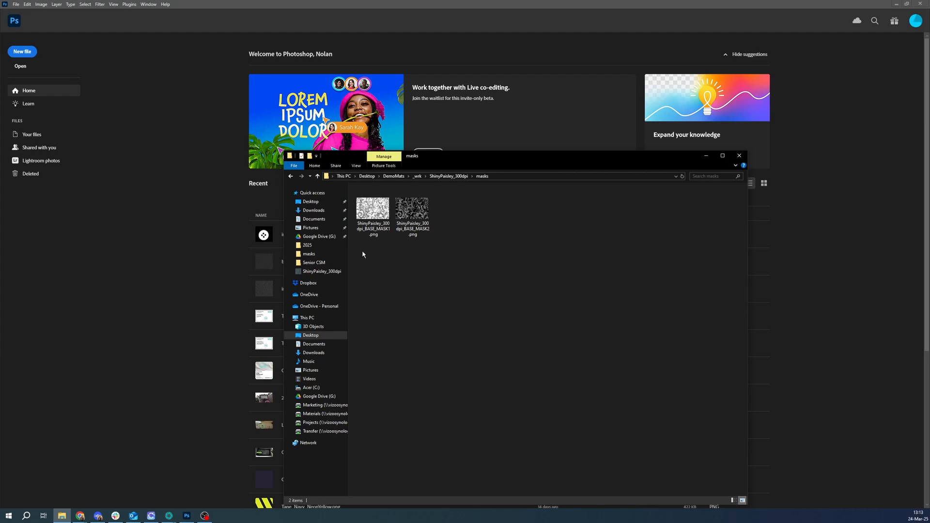
{"action": "left_click_drag", "start_coordinate": [359, 250], "coordinate": [235, 24]}
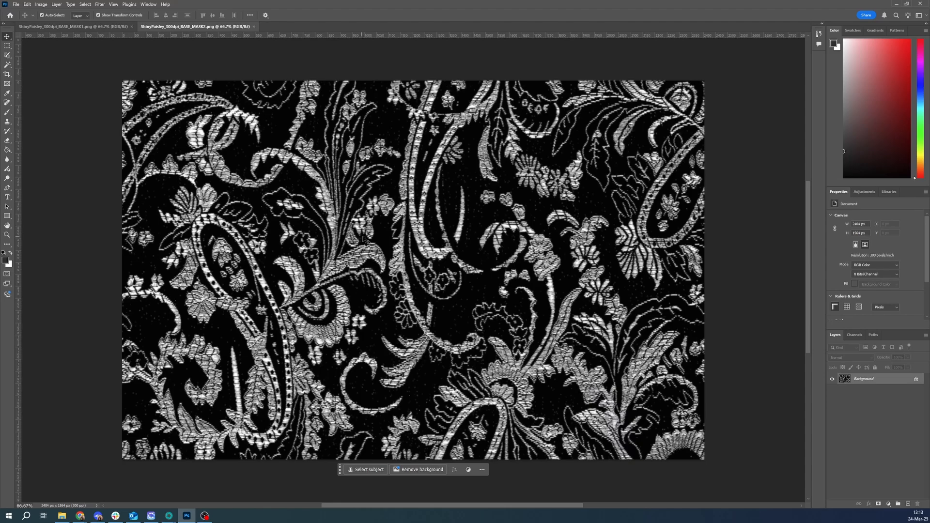
- Select the black background areas of ShinyPaisley_300dpi_BASE_MASK2.png with Color Range by sampling the black beside the motif
{"action": "scroll", "coordinate": [380, 240], "scroll_direction": "up", "scroll_amount": 5}
{"action": "scroll", "coordinate": [384, 222], "scroll_direction": "up", "scroll_amount": 5}
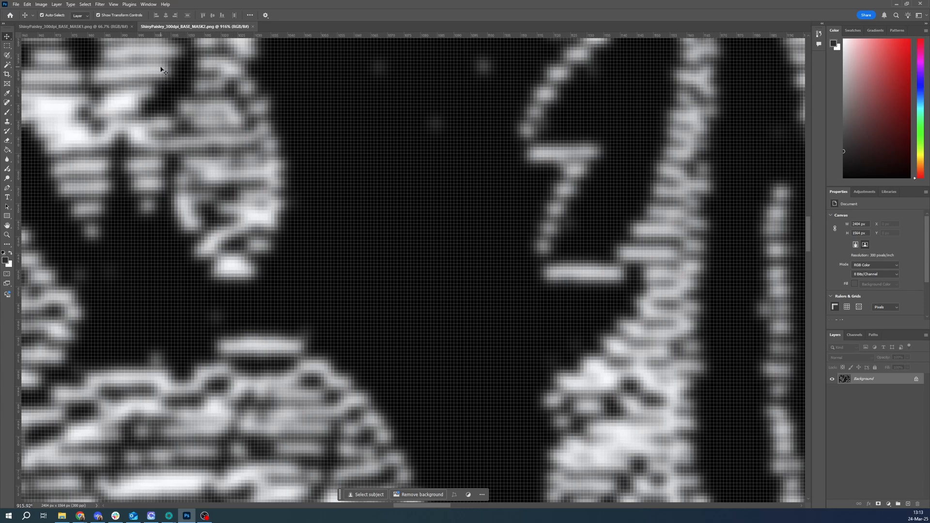
{"action": "left_click", "coordinate": [84, 5]}
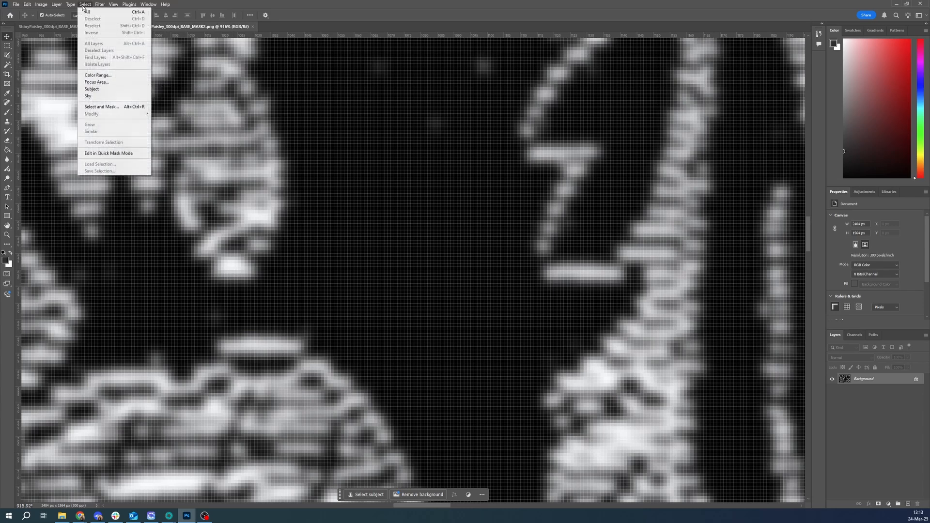
{"action": "left_click", "coordinate": [98, 77]}
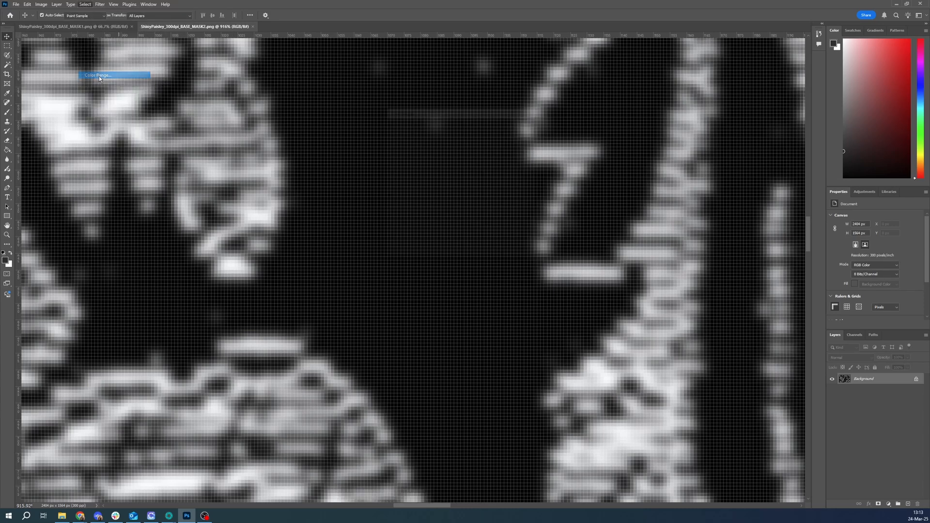
{"action": "left_click", "coordinate": [319, 177]}
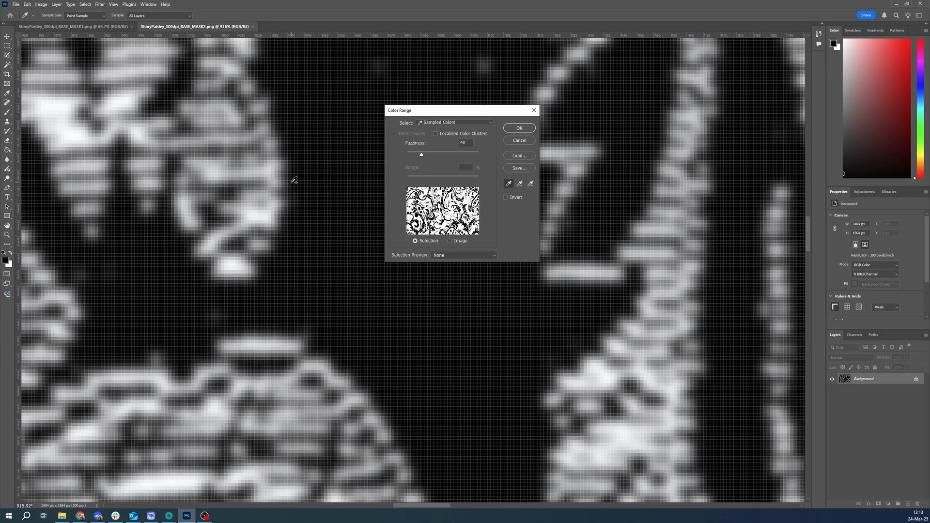
{"action": "left_click", "coordinate": [516, 129]}
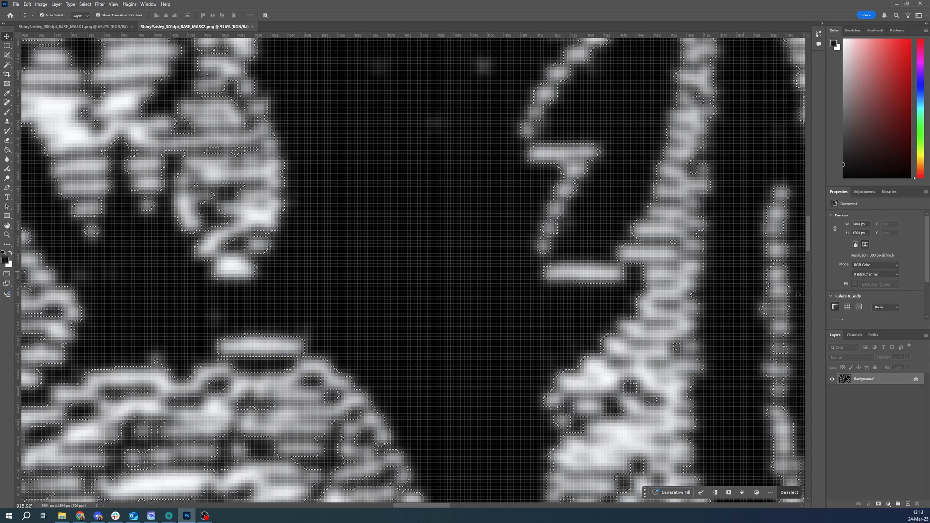
- Duplicate the Background layer as Background copy within the same document
{"action": "right_click", "coordinate": [861, 382]}
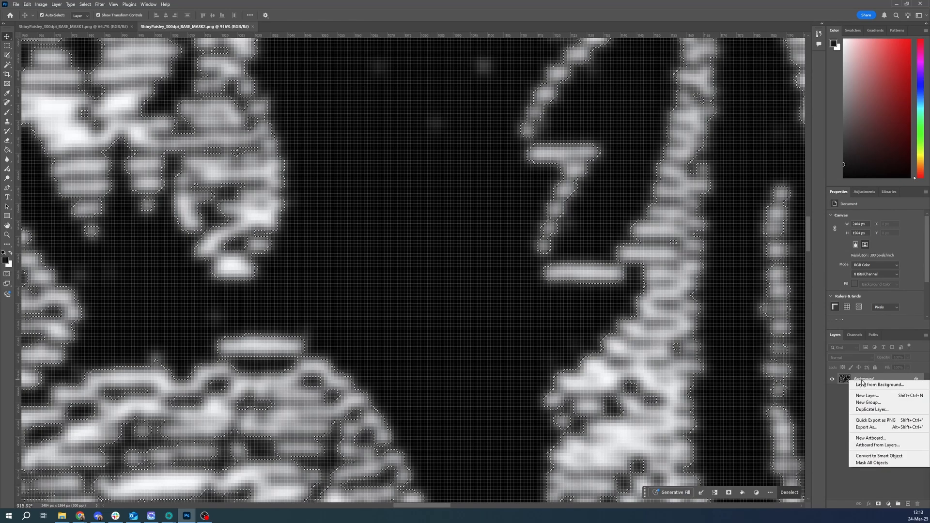
{"action": "left_click", "coordinate": [864, 410]}
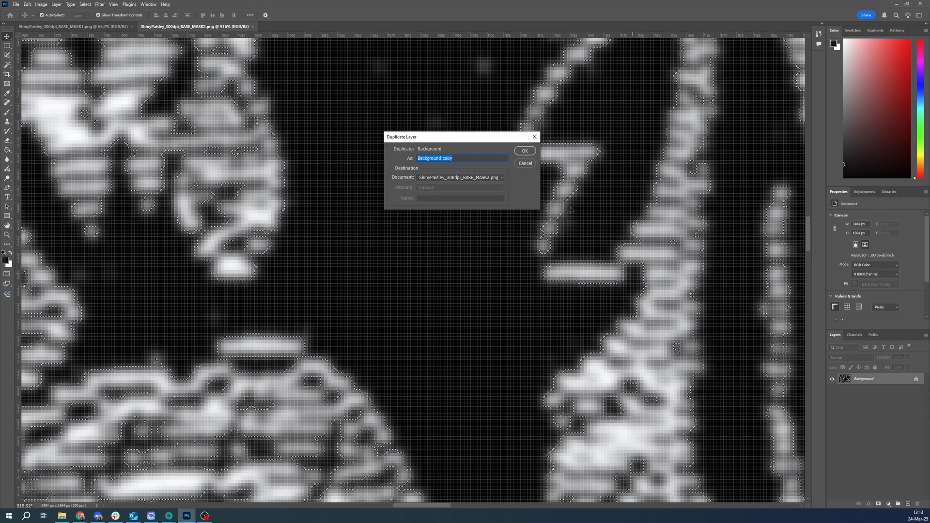
{"action": "left_click", "coordinate": [524, 150]}
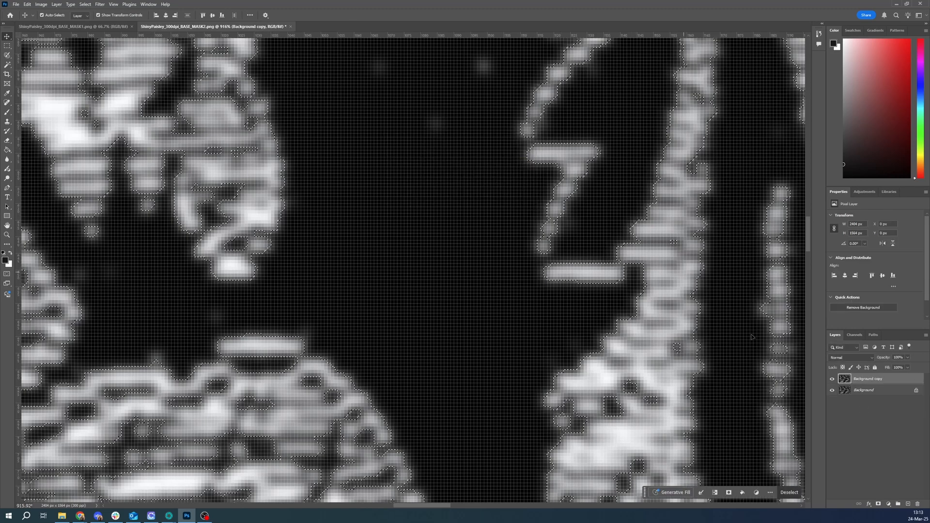
- Add an empty layer beneath Background copy and hide the original Background layer
{"action": "left_click", "coordinate": [907, 504]}
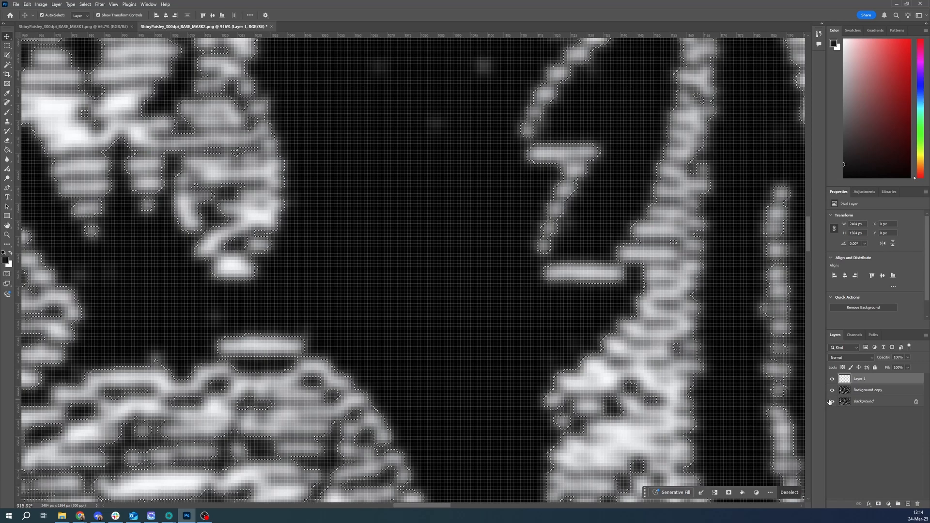
{"action": "left_click", "coordinate": [832, 402]}
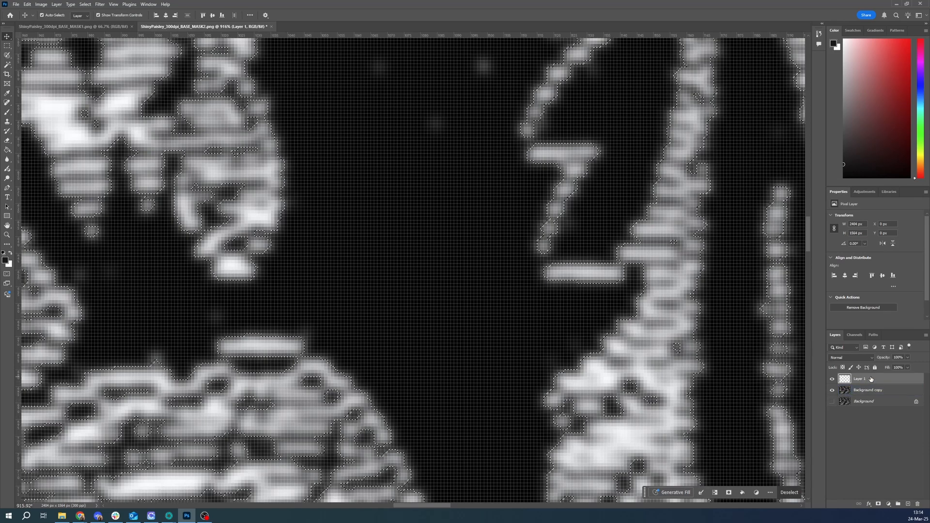
{"action": "left_click_drag", "start_coordinate": [871, 379], "coordinate": [872, 395]}
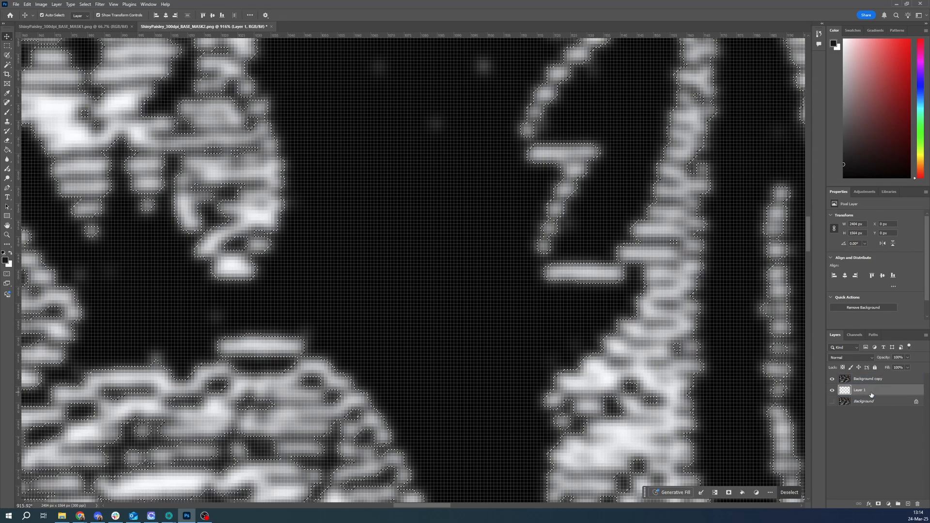
- Delete the selected black areas from the Background copy layer and inspect the cut edges of the motifs
{"action": "left_click", "coordinate": [465, 312]}
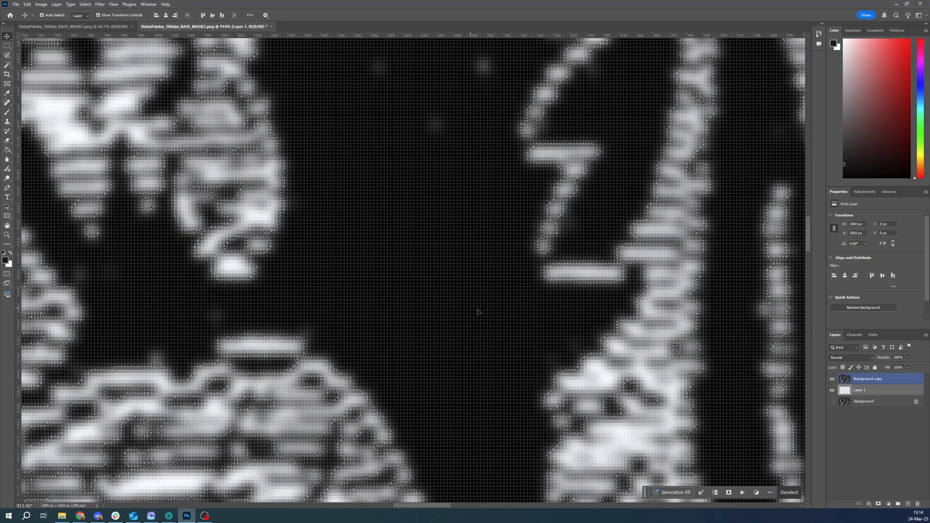
{"action": "left_click", "coordinate": [879, 379]}
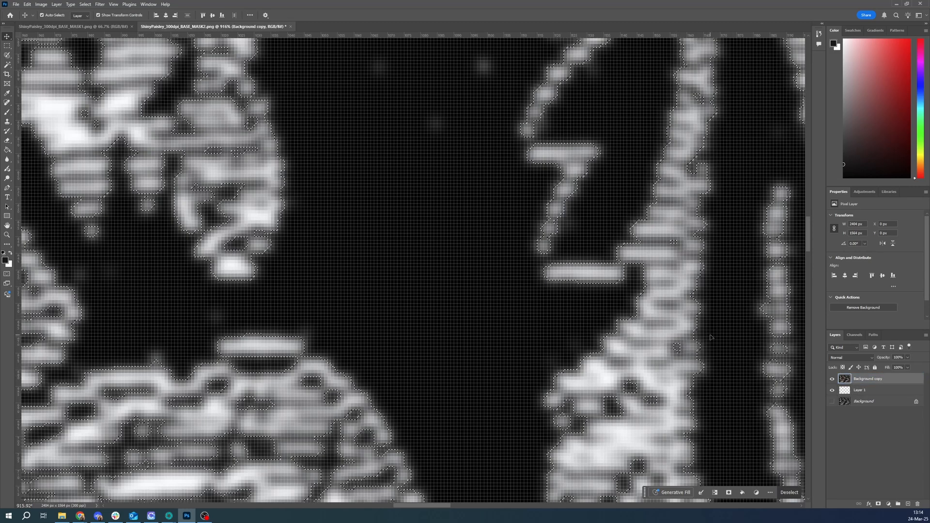
{"action": "key", "text": "Delete"}
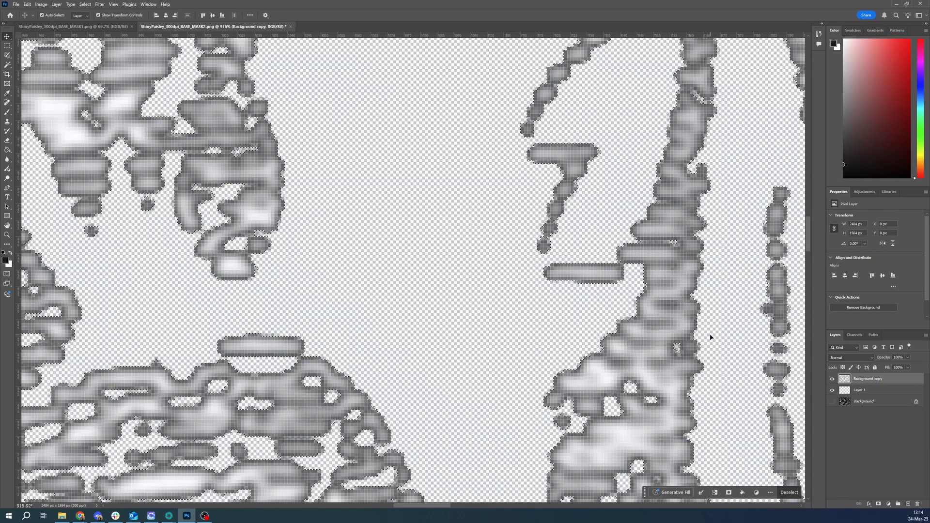
{"action": "scroll", "coordinate": [407, 345], "scroll_direction": "down", "scroll_amount": 5}
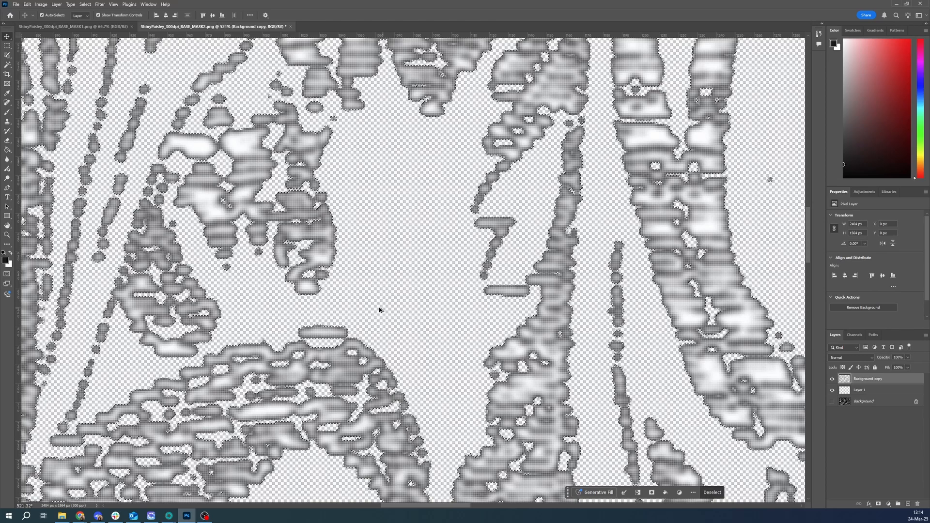
{"action": "scroll", "coordinate": [303, 264], "scroll_direction": "up", "scroll_amount": 6}
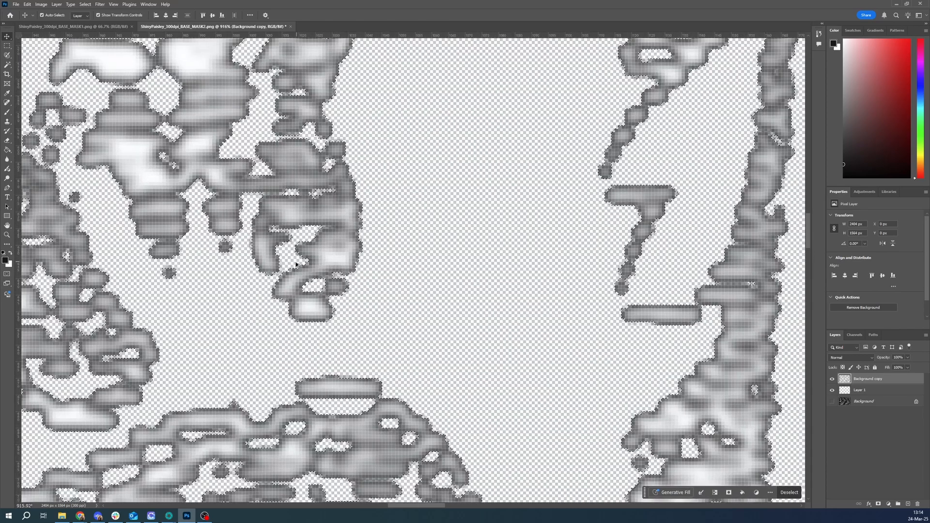
{"action": "scroll", "coordinate": [297, 266], "scroll_direction": "up", "scroll_amount": 3}
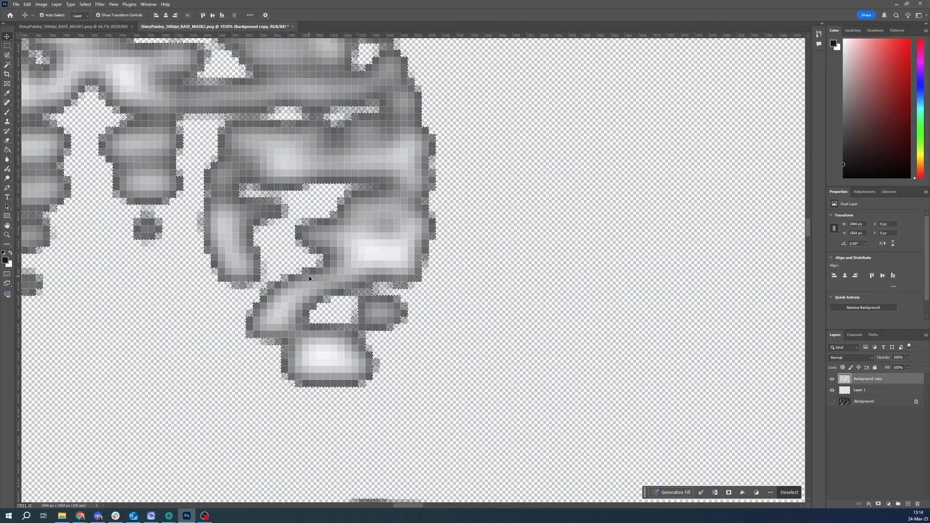
{"action": "scroll", "coordinate": [310, 280], "scroll_direction": "down", "scroll_amount": 4}
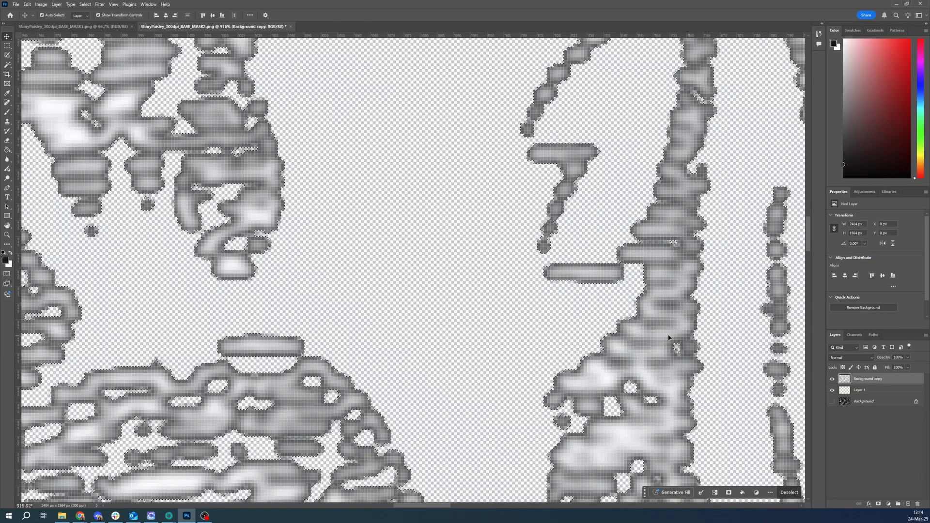
{"action": "scroll", "coordinate": [409, 323], "scroll_direction": "down", "scroll_amount": 2}
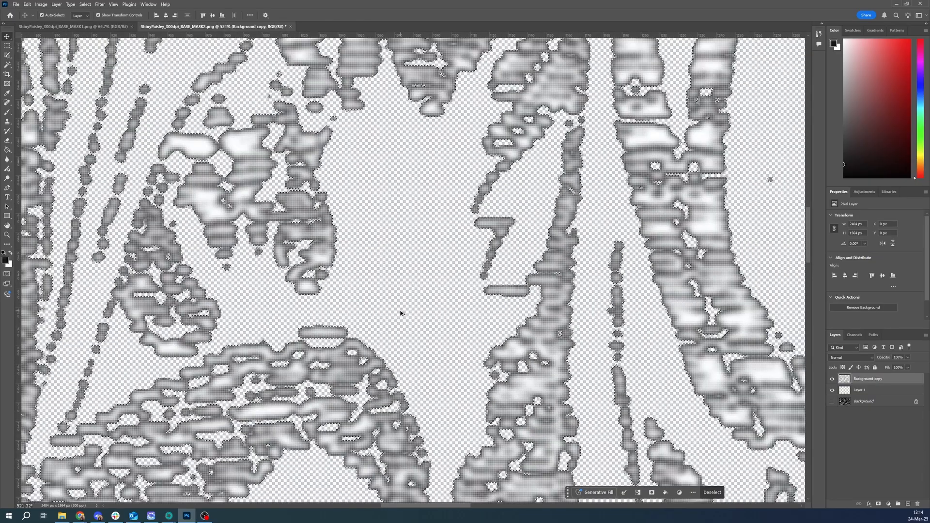
{"action": "scroll", "coordinate": [308, 277], "scroll_direction": "up", "scroll_amount": 6}
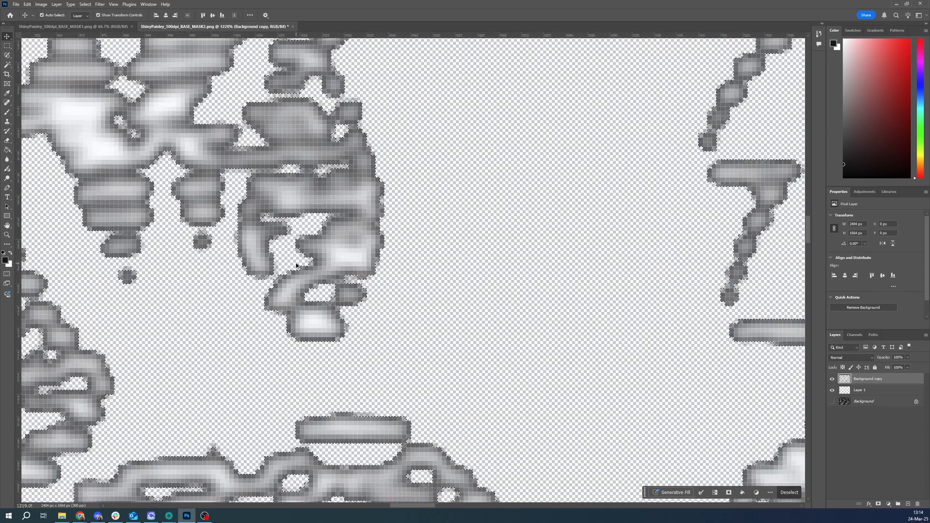
- Switch to ShinyPaisley_300dpi_BASE_MASK1.png and select its dark motif areas with Color Range by sampling the dark stripe
{"action": "key", "text": "ctrl+Tab"}
{"action": "scroll", "coordinate": [253, 280], "scroll_direction": "up", "scroll_amount": 4}
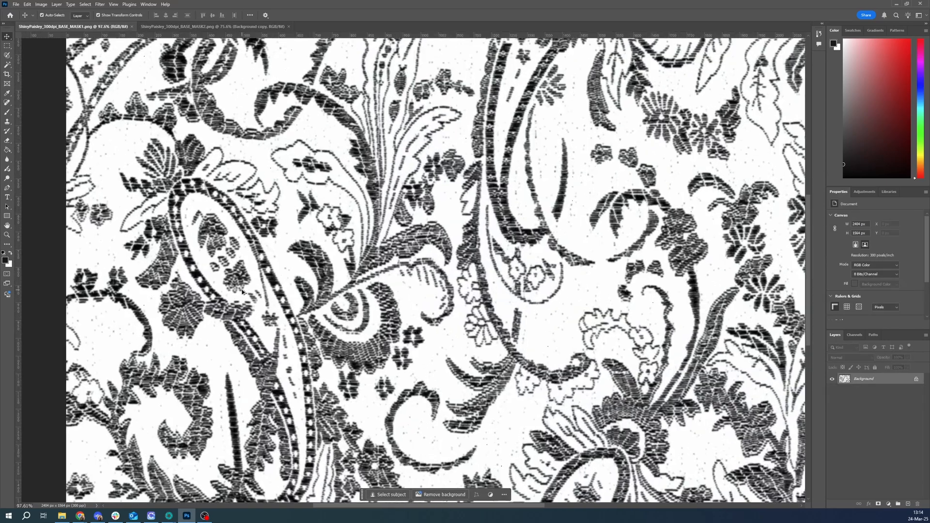
{"action": "scroll", "coordinate": [253, 280], "scroll_direction": "up", "scroll_amount": 5}
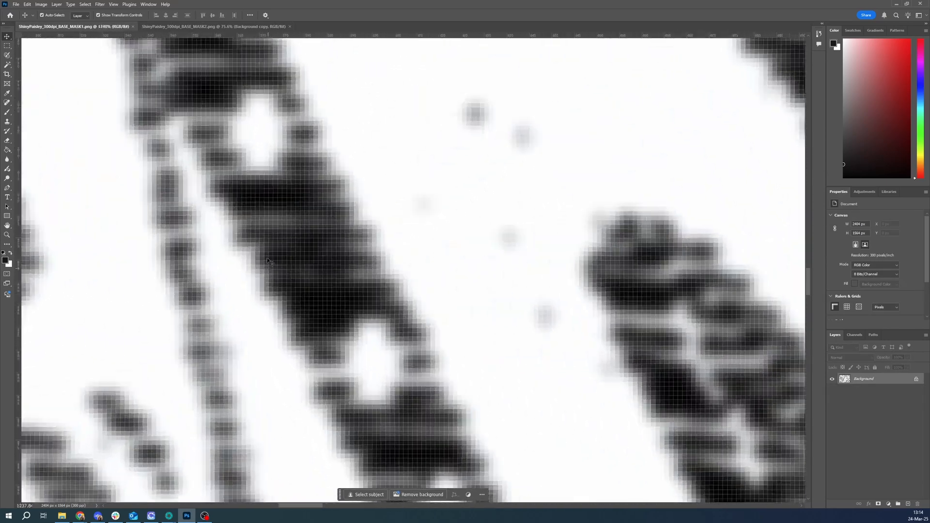
{"action": "left_click", "coordinate": [85, 4]}
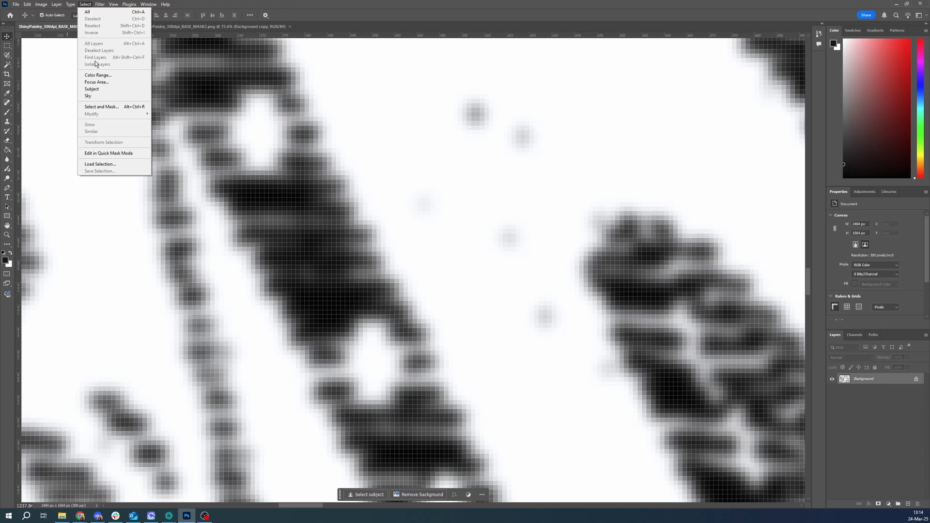
{"action": "left_click", "coordinate": [93, 75]}
{"action": "left_click", "coordinate": [324, 299]}
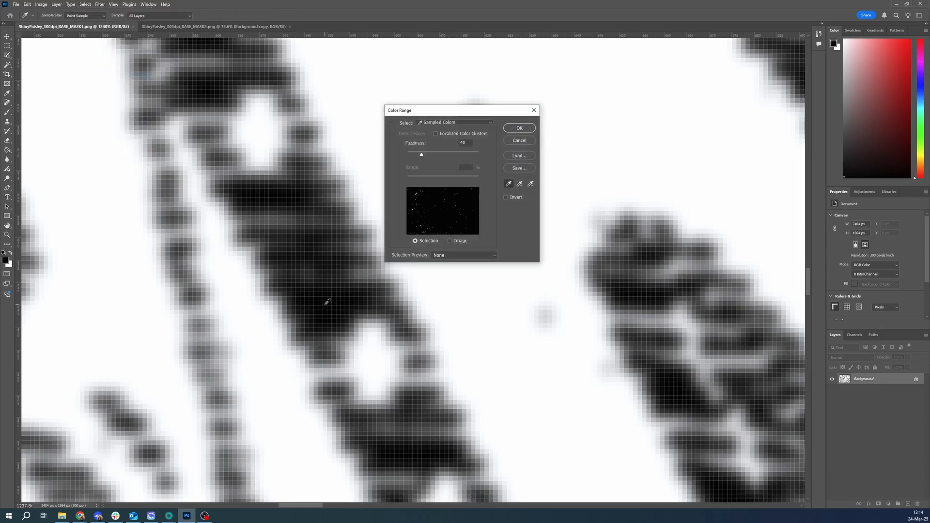
{"action": "left_click", "coordinate": [292, 293]}
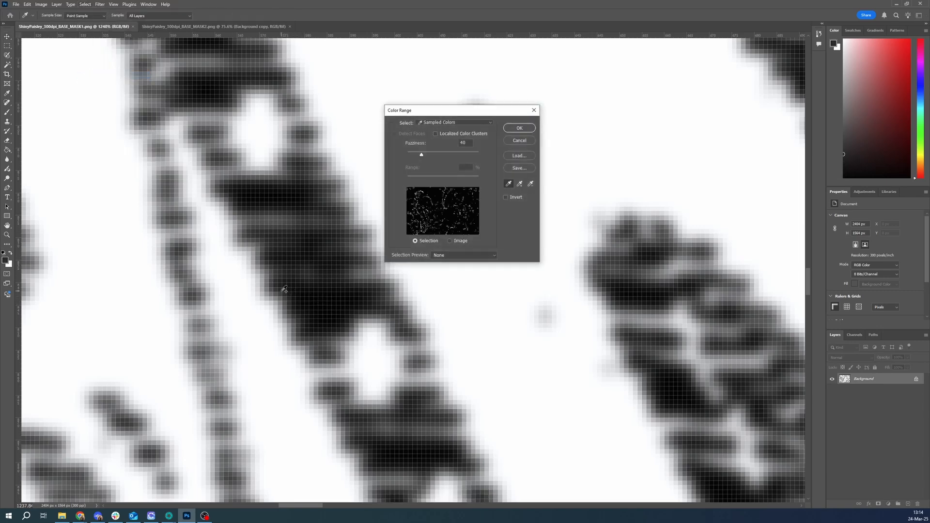
{"action": "left_click", "coordinate": [293, 279]}
{"action": "left_click", "coordinate": [513, 130]}
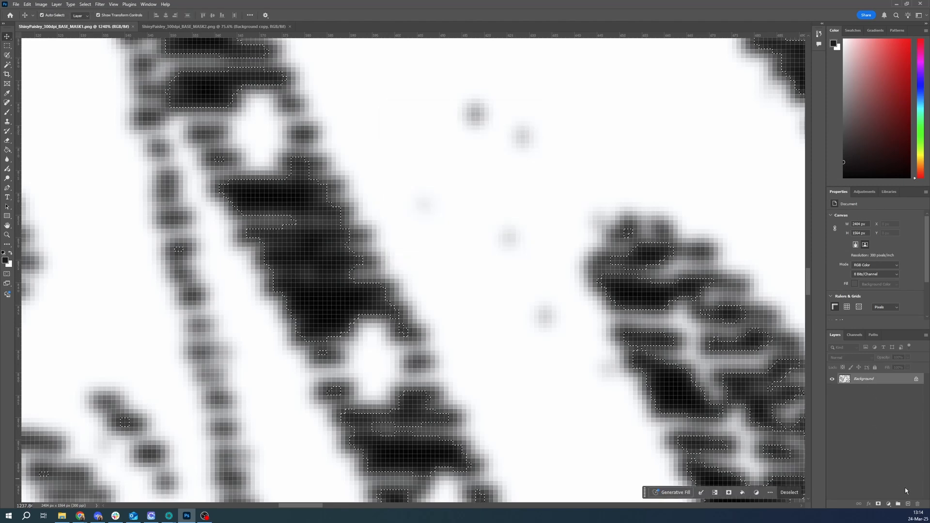
- Add an empty layer, duplicate the Background layer, move the copy above the empty layer and hide the original Background
{"action": "left_click", "coordinate": [908, 504]}
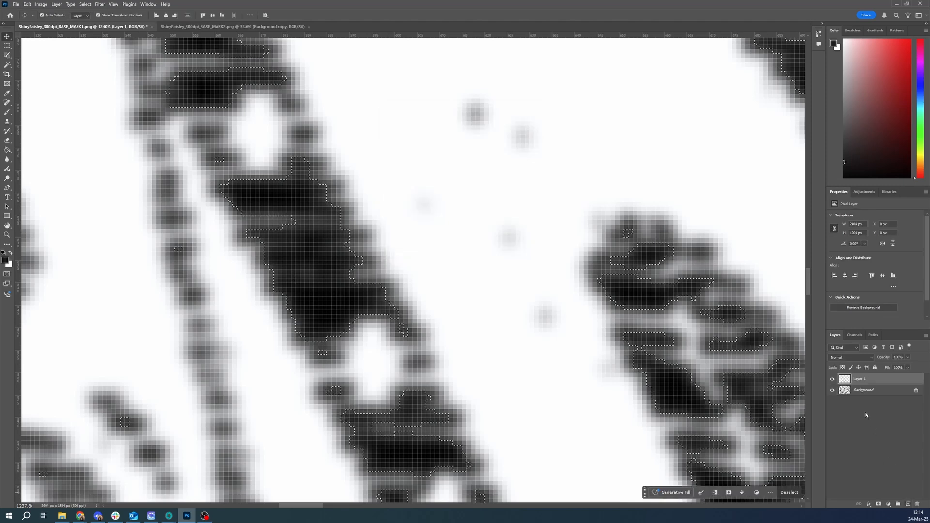
{"action": "right_click", "coordinate": [851, 390]}
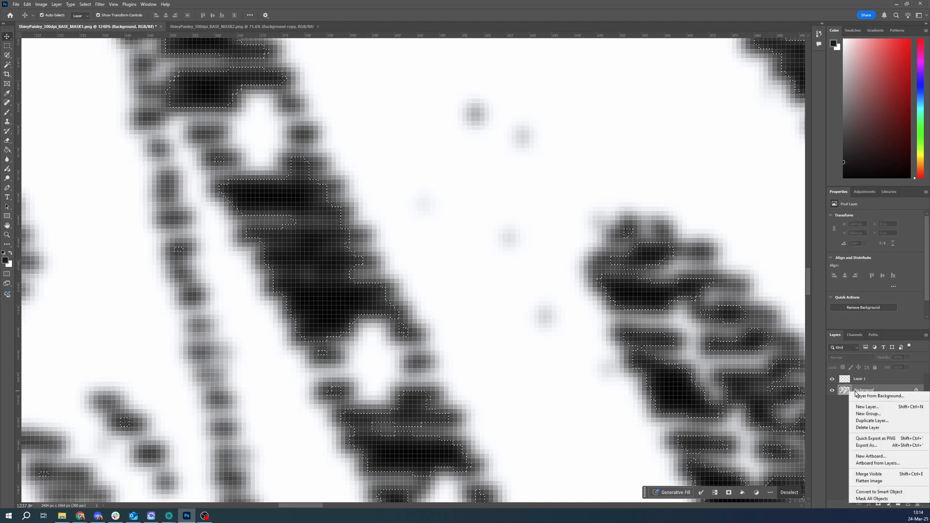
{"action": "left_click", "coordinate": [871, 420]}
{"action": "left_click", "coordinate": [520, 153]}
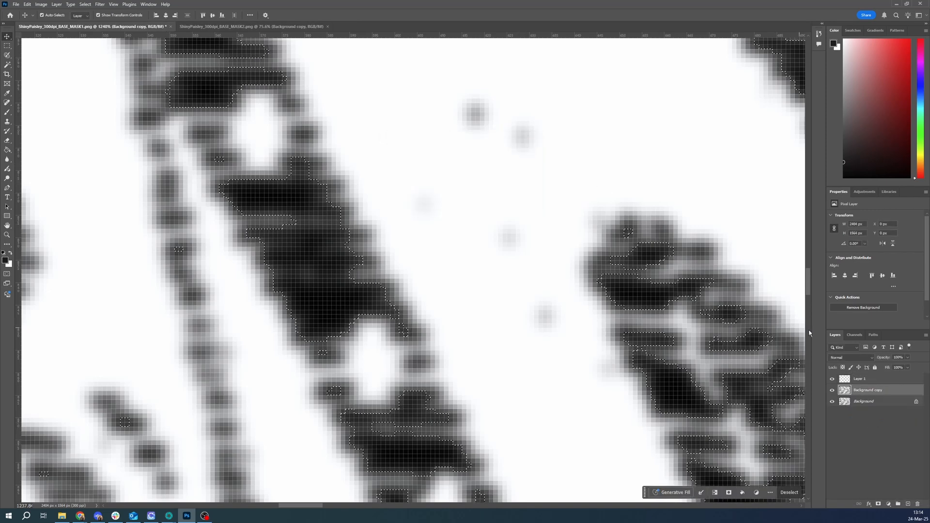
{"action": "left_click_drag", "start_coordinate": [890, 373], "coordinate": [891, 376]}
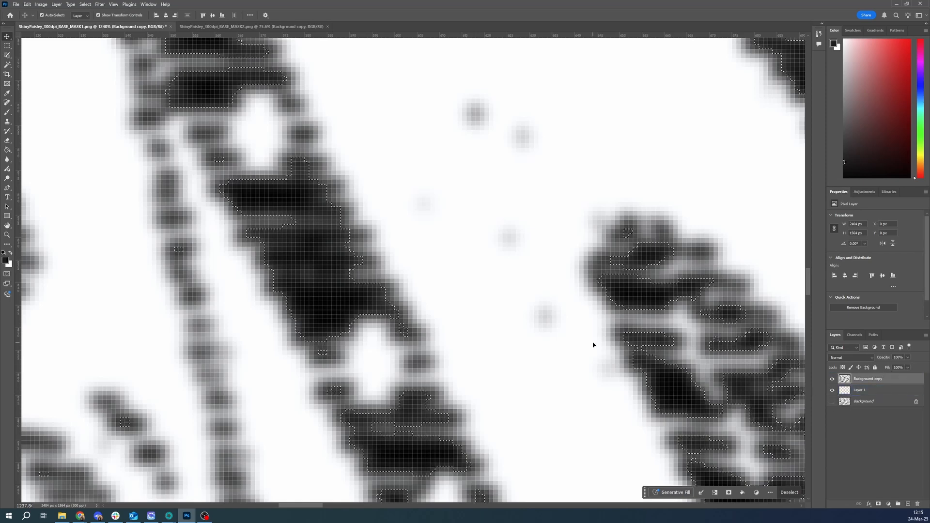
- Delete the selected dark areas from Background copy, remove the remaining dark gray edge pixels sampled with Color Range, and deselect
{"action": "key", "text": "Delete"}
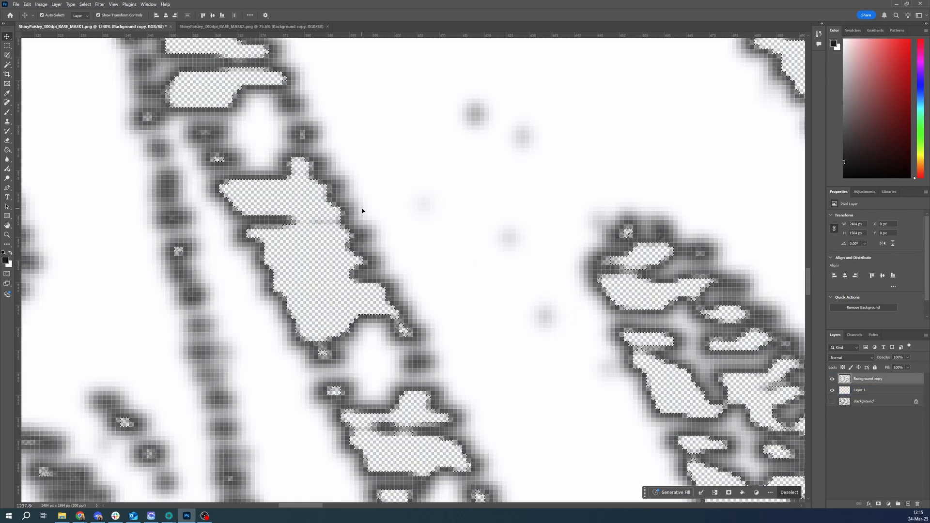
{"action": "left_click", "coordinate": [83, 4]}
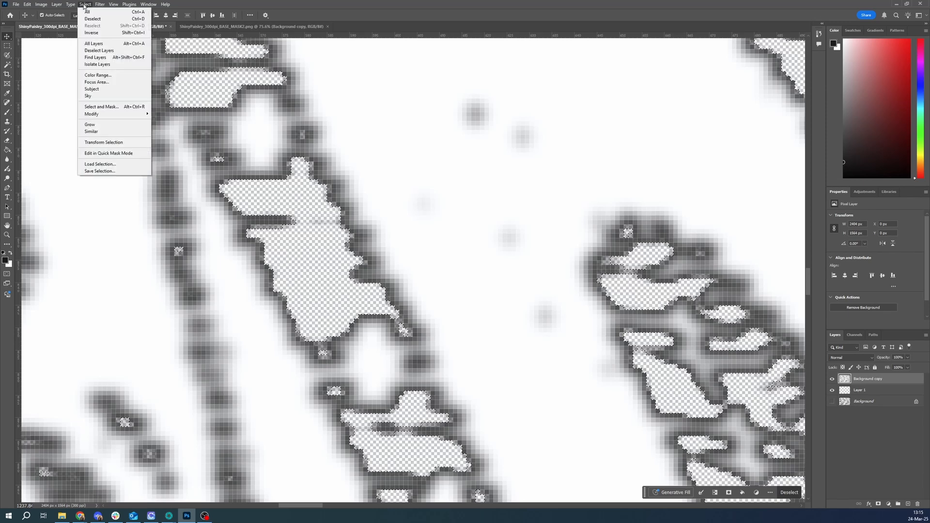
{"action": "left_click", "coordinate": [92, 77]}
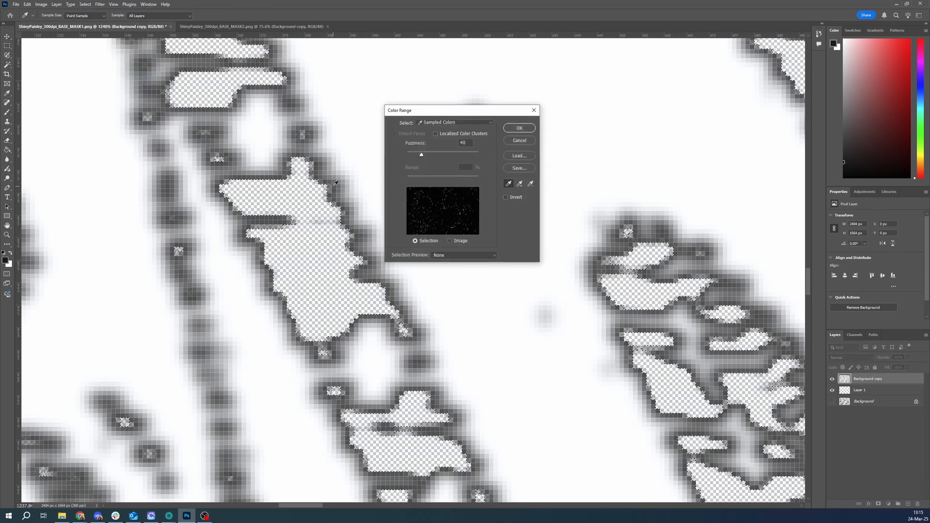
{"action": "key", "text": "ctrl"}
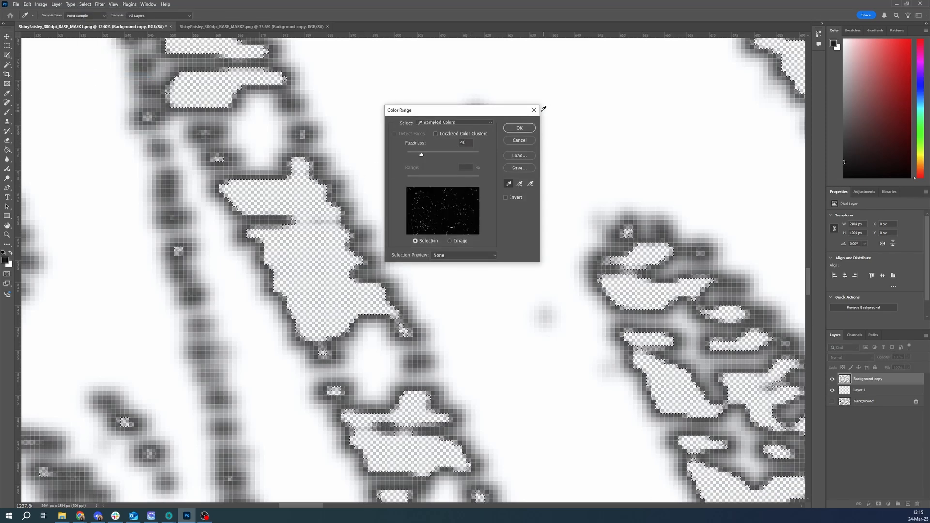
{"action": "left_click", "coordinate": [332, 191]}
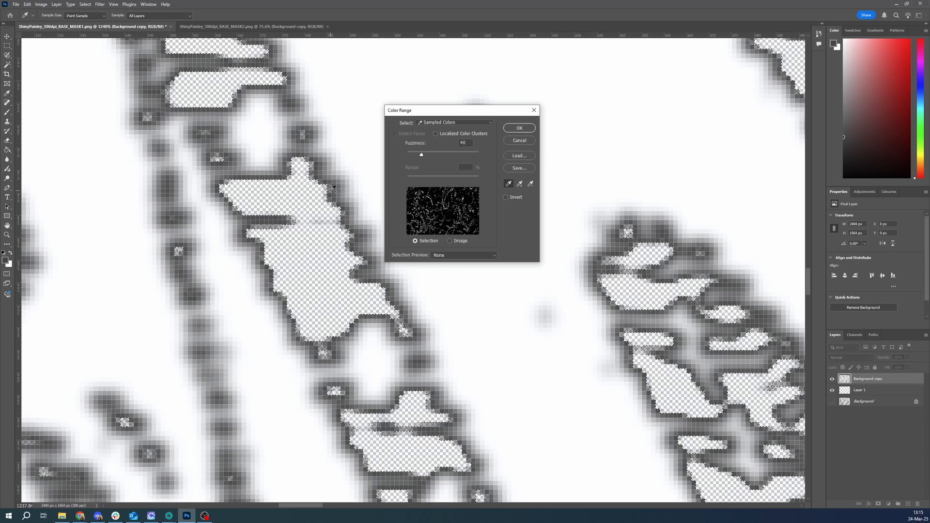
{"action": "left_click", "coordinate": [334, 197]}
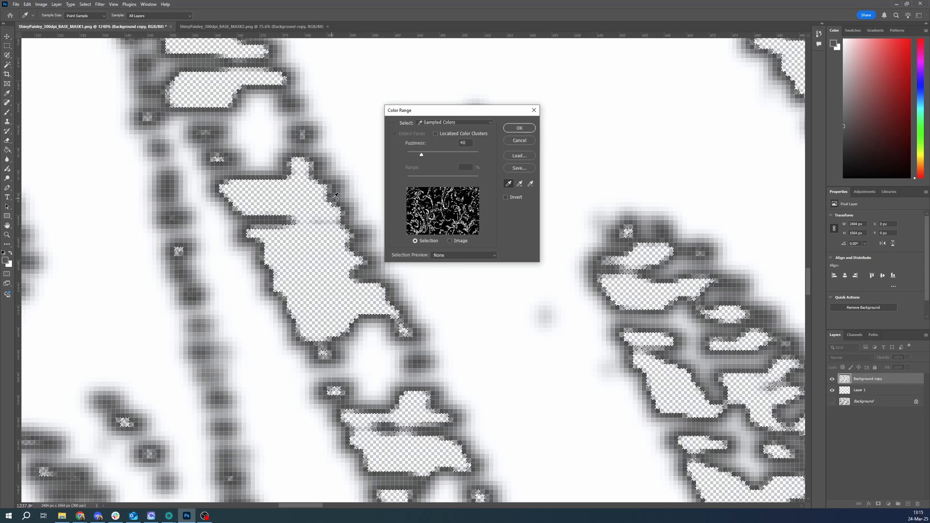
{"action": "left_click", "coordinate": [336, 199]}
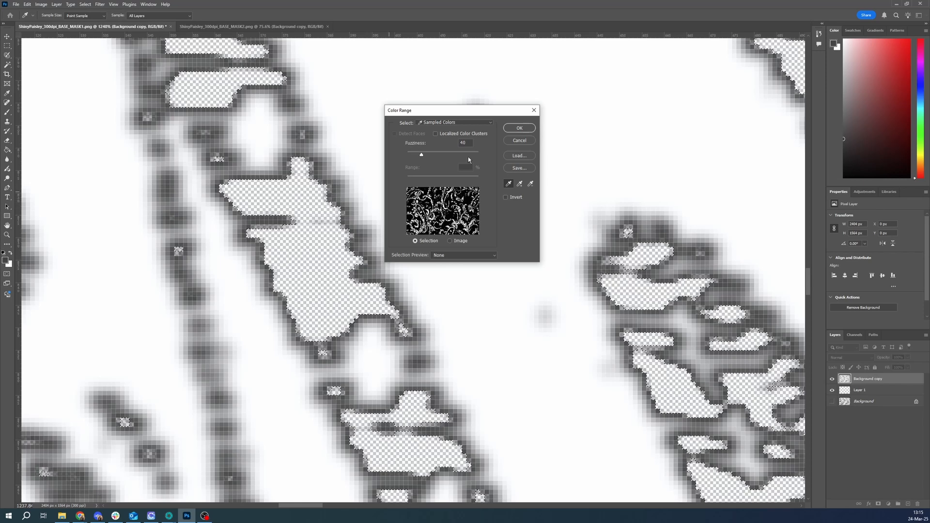
{"action": "key", "text": "Return"}
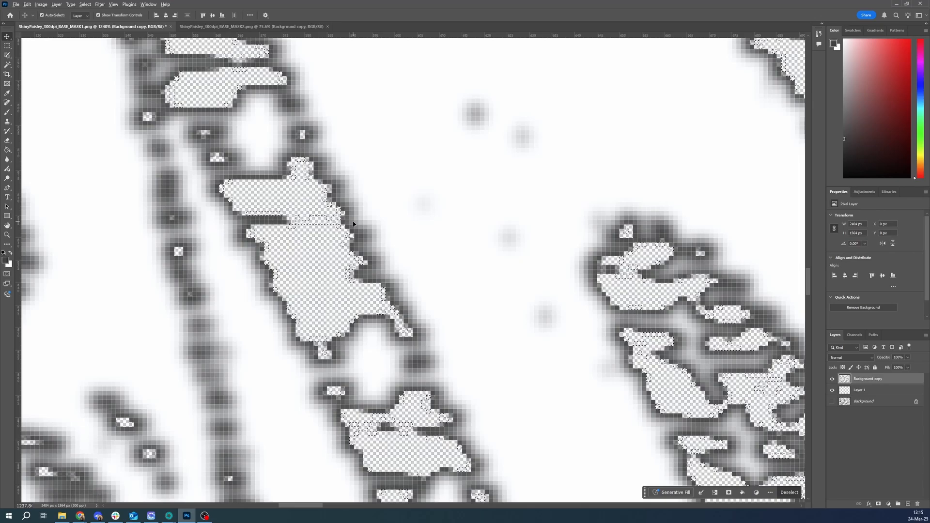
{"action": "scroll", "coordinate": [353, 224], "scroll_direction": "down", "scroll_amount": 9}
{"action": "scroll", "coordinate": [332, 220], "scroll_direction": "down", "scroll_amount": 5}
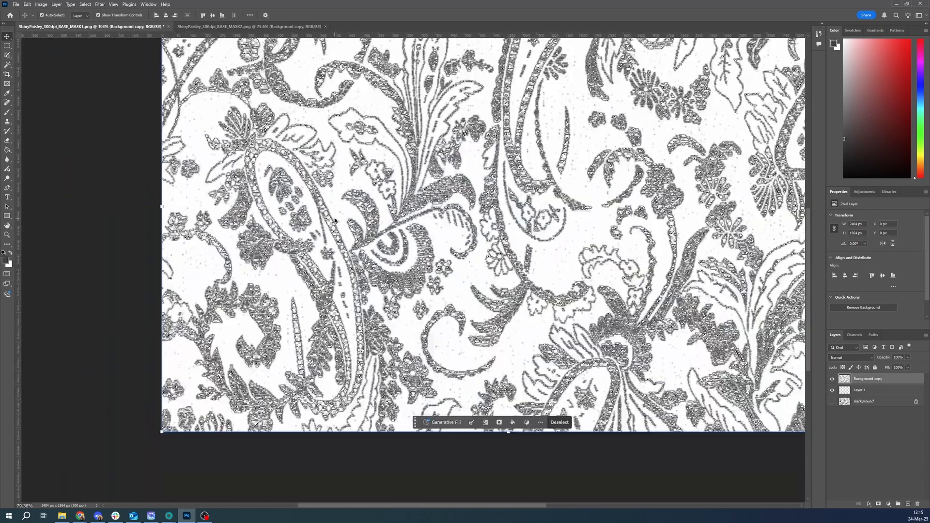
{"action": "key", "text": "ctrl+d"}
{"action": "scroll", "coordinate": [386, 251], "scroll_direction": "up", "scroll_amount": 3}
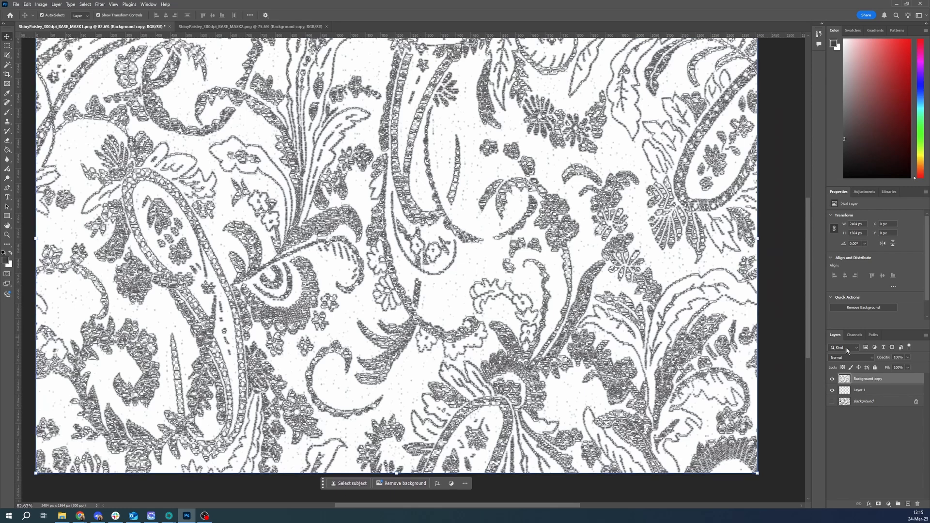
- Merge Background copy, Layer 1 and the hidden Background into one layer and save ShinyPaisley_300dpi_BASE_MASK1.png
{"action": "left_click", "coordinate": [857, 402], "text": "shift"}
{"action": "right_click", "coordinate": [858, 402]}
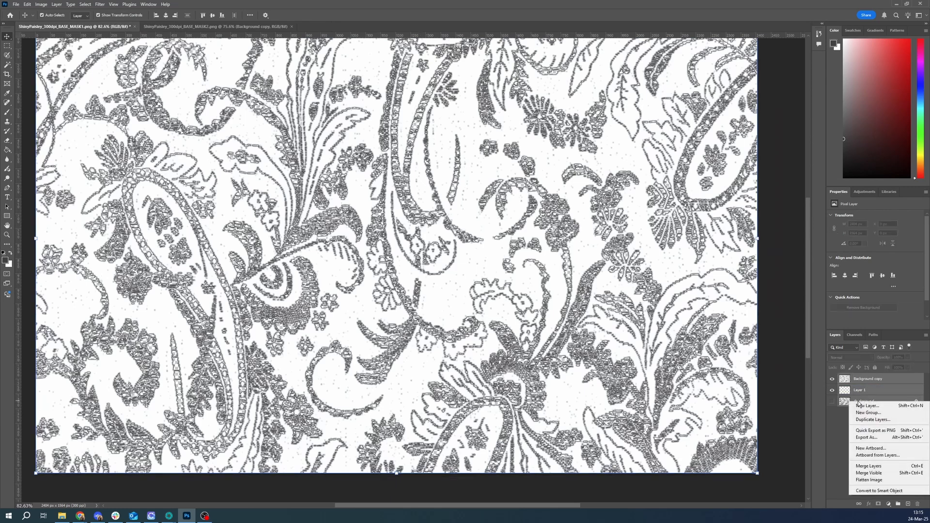
{"action": "left_click", "coordinate": [864, 467]}
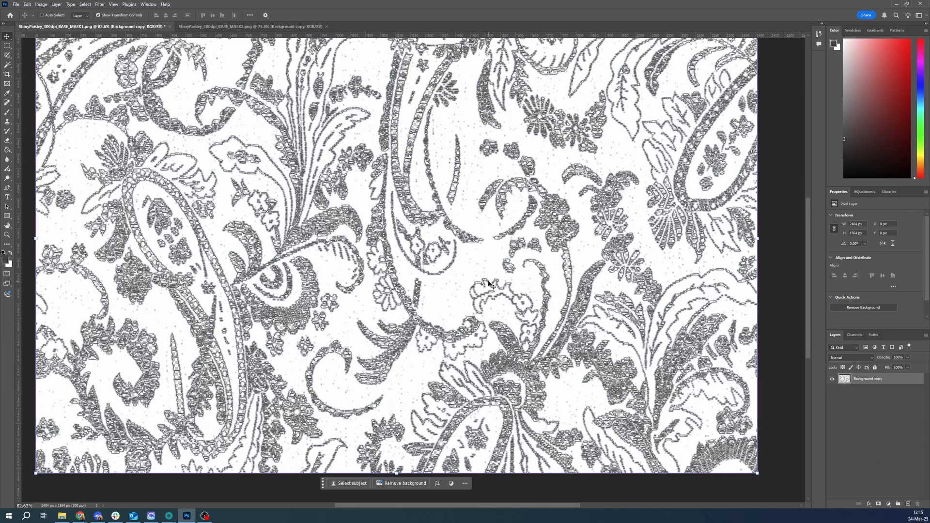
{"action": "key", "text": "ctrl+s"}
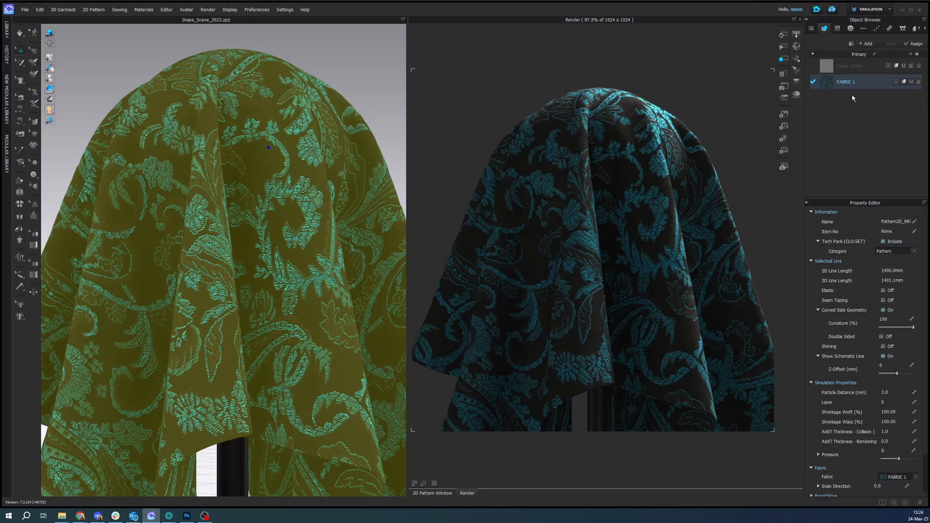
- Switch to CLO and open the base texture of FABRIC 1 in the Texture Editor, framing the full repeat
{"action": "left_click", "coordinate": [865, 87]}
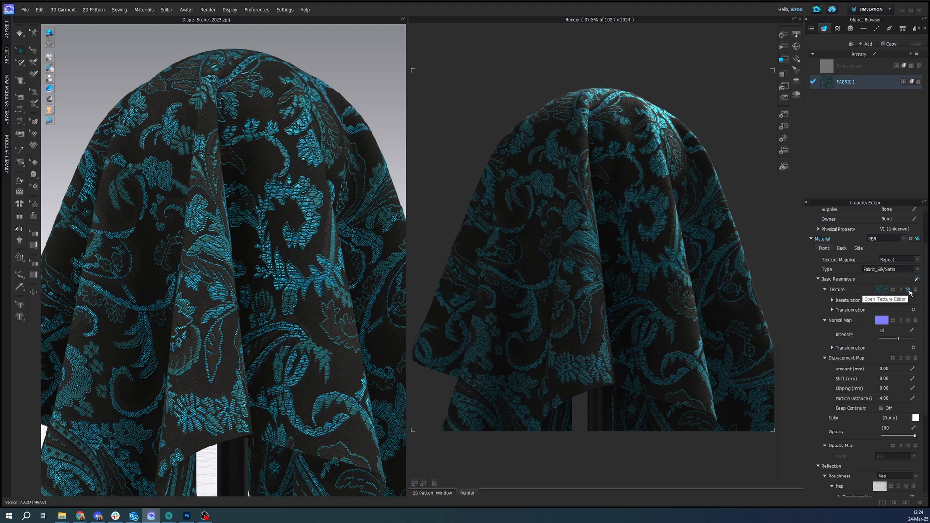
{"action": "left_click", "coordinate": [908, 290]}
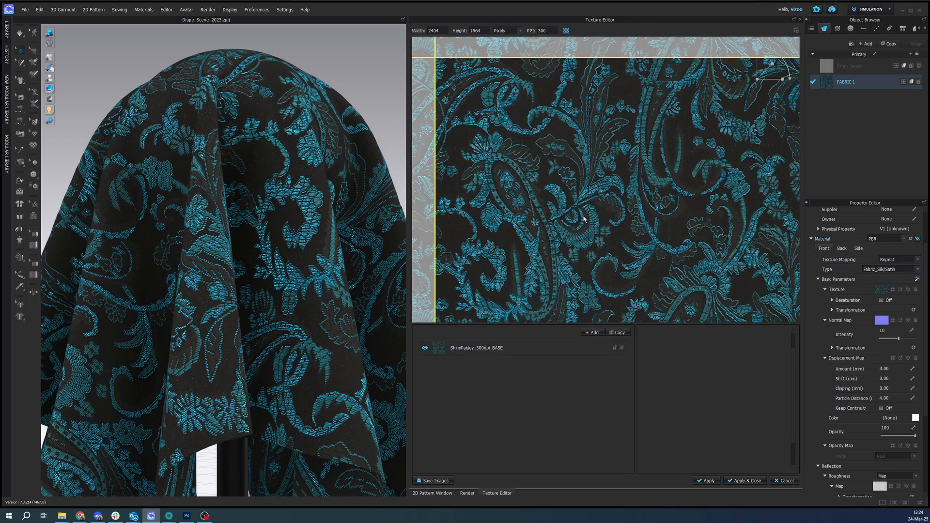
{"action": "scroll", "coordinate": [604, 224], "scroll_direction": "up", "scroll_amount": 2}
{"action": "scroll", "coordinate": [617, 252], "scroll_direction": "down", "scroll_amount": 2}
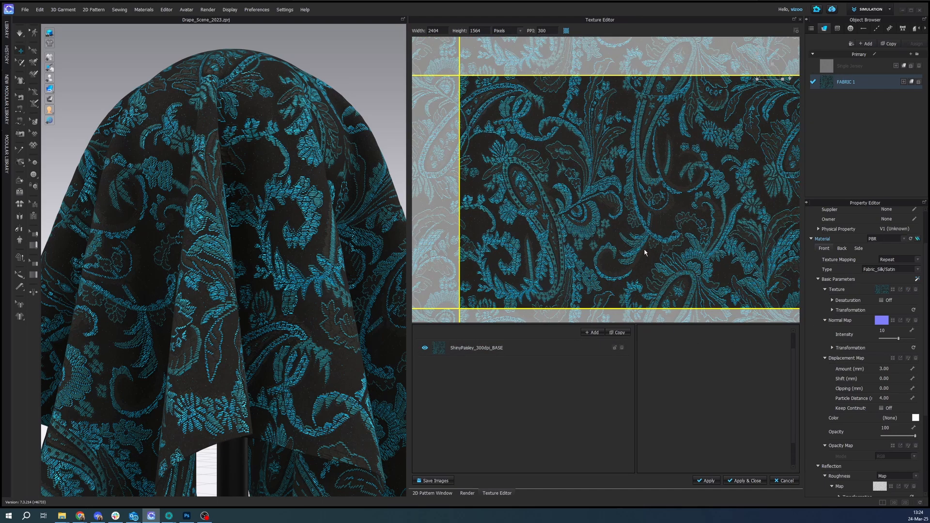
{"action": "left_click_drag", "start_coordinate": [630, 231], "coordinate": [589, 218]}
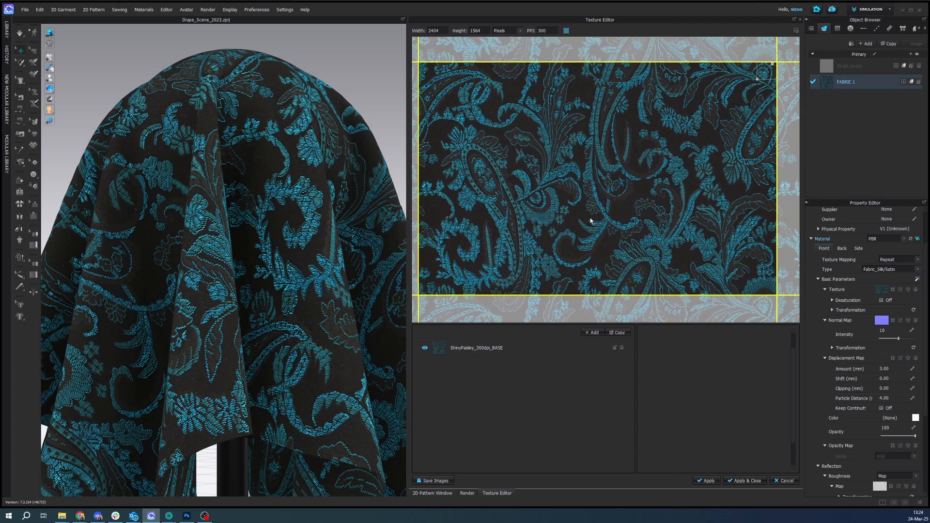
- Add ShinyPaisley_300dpi_BASE_MASK1.png and ShinyPaisley_300dpi_BASE_MASK2.png as image layers above the base texture
{"action": "left_click", "coordinate": [591, 332]}
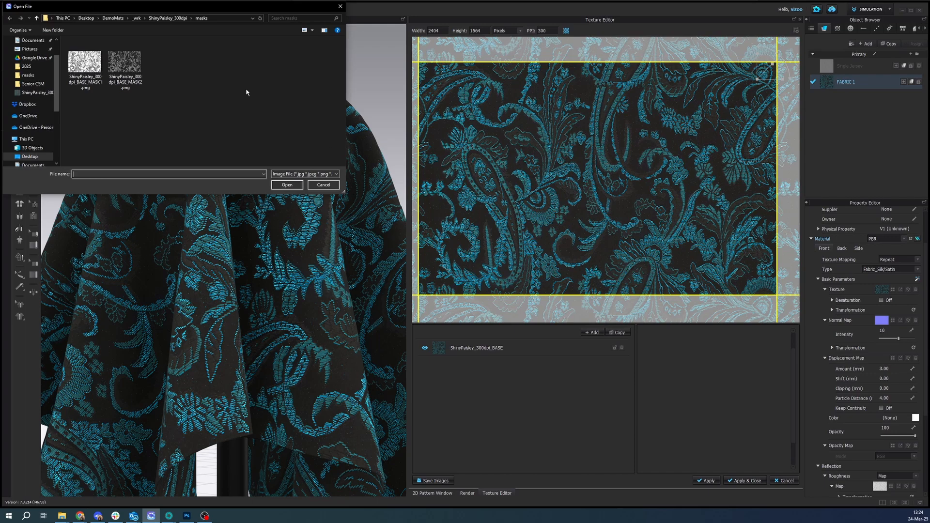
{"action": "double_click", "coordinate": [93, 75]}
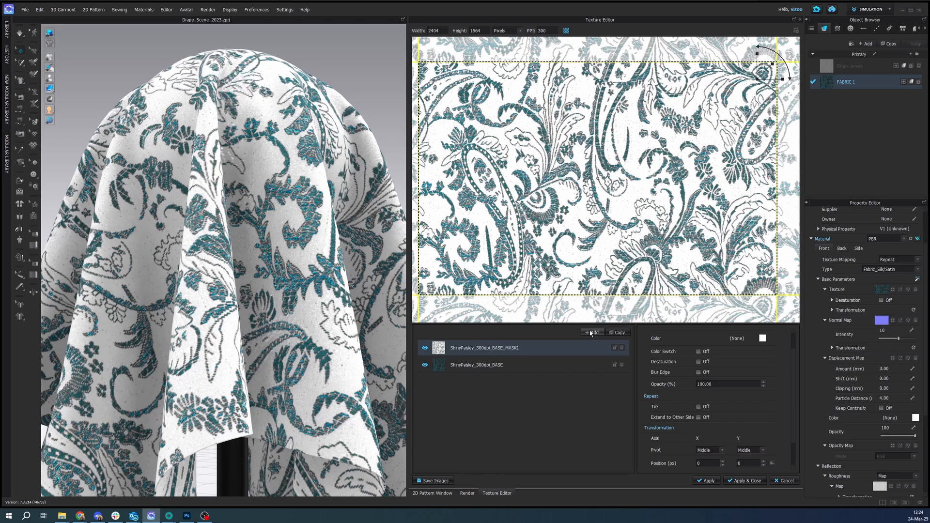
{"action": "left_click", "coordinate": [590, 333]}
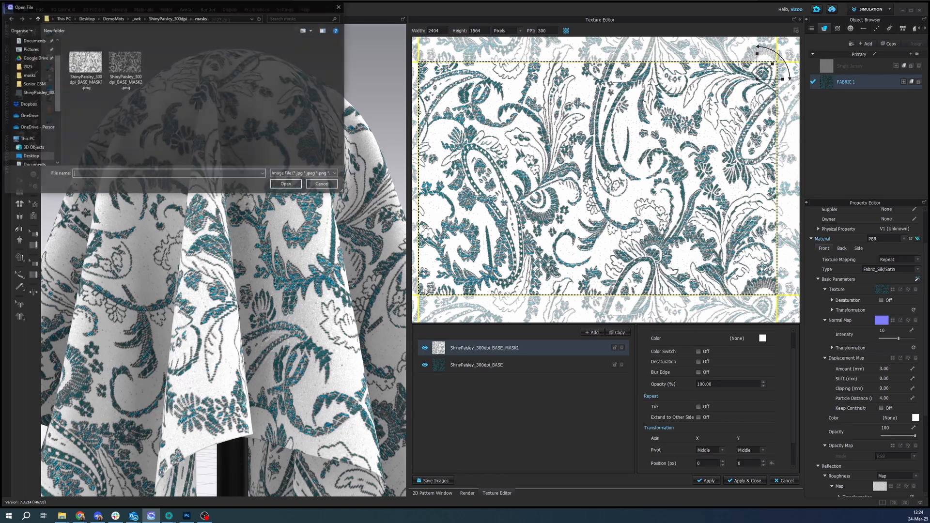
{"action": "double_click", "coordinate": [124, 68]}
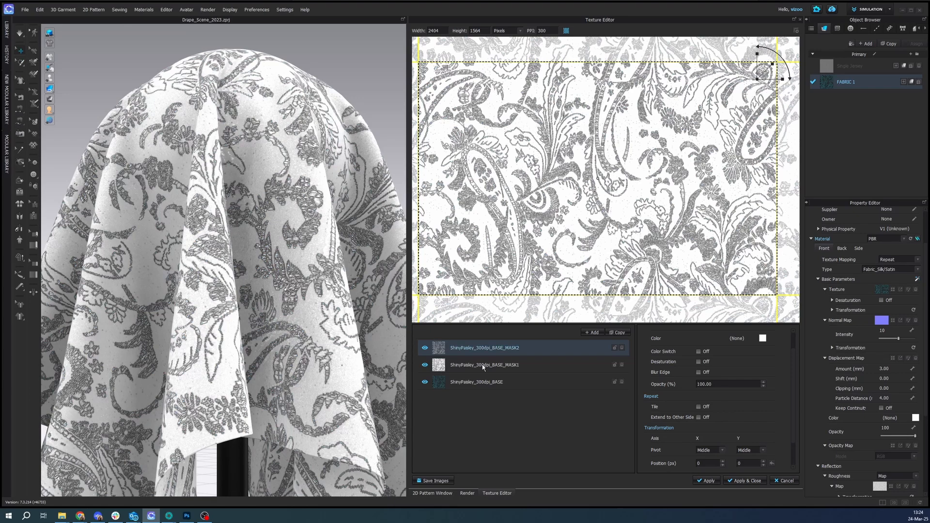
{"action": "left_click", "coordinate": [537, 422]}
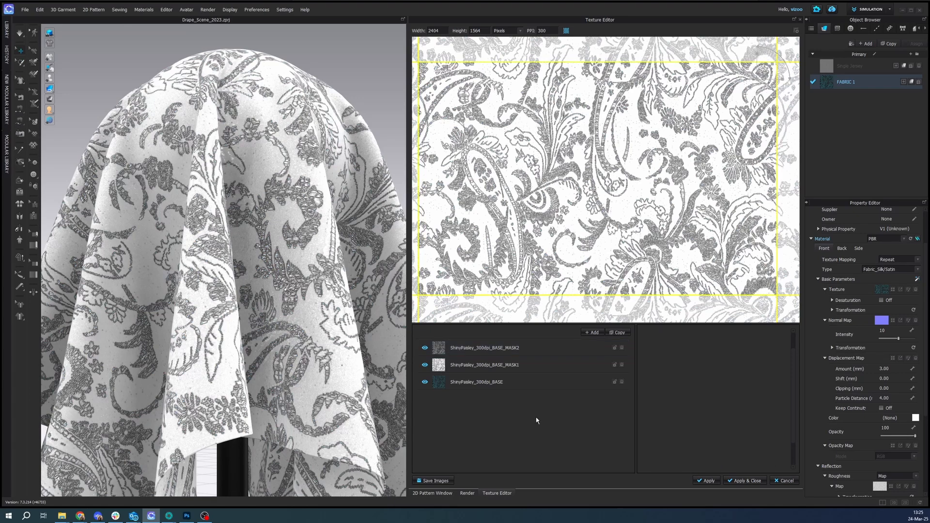
- Color the ShinyPaisley_300dpi_BASE_MASK2 layer with the green YKK Global Colors swatch 2EBC7C
{"action": "left_click", "coordinate": [530, 366]}
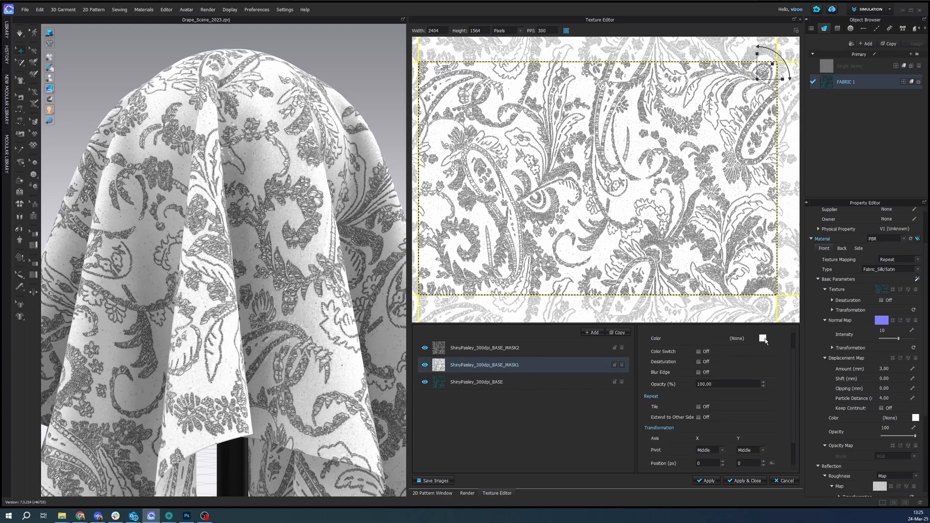
{"action": "left_click", "coordinate": [540, 347]}
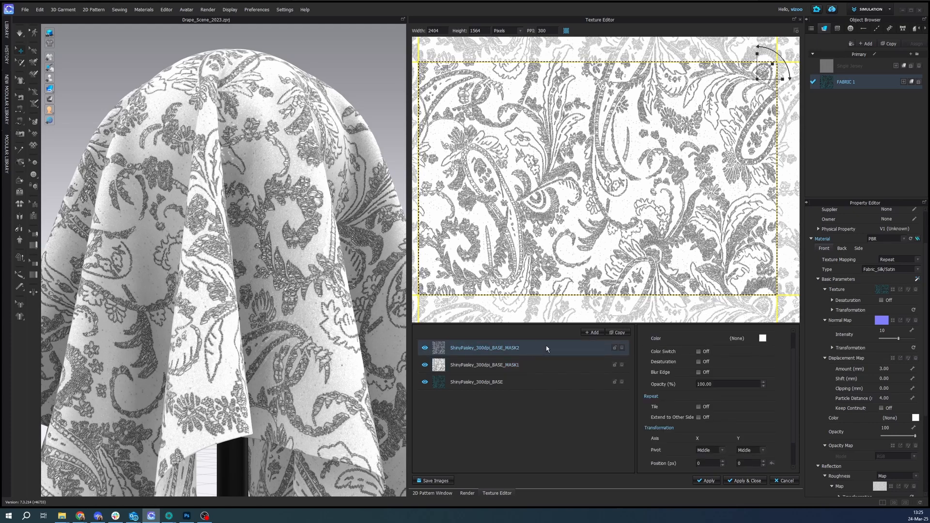
{"action": "left_click", "coordinate": [763, 338]}
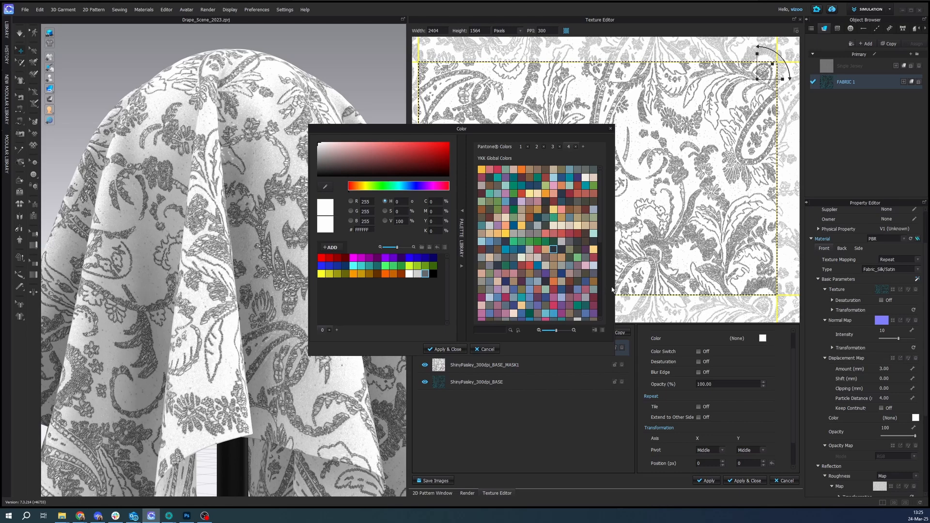
{"action": "left_click", "coordinate": [513, 242]}
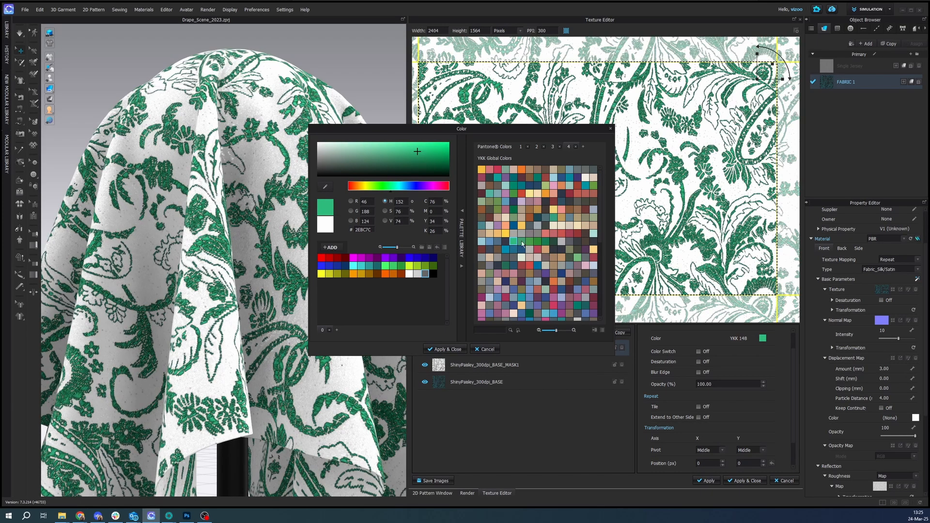
{"action": "left_click", "coordinate": [443, 349]}
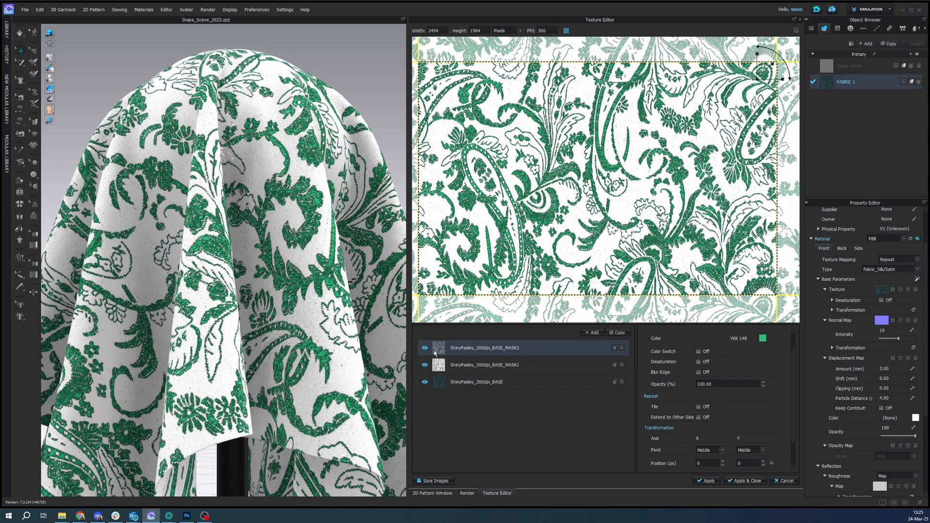
- Color the ShinyPaisley_300dpi_BASE_MASK1 layer near-black, trying several dark shades before applying the choice
{"action": "left_click", "coordinate": [511, 372]}
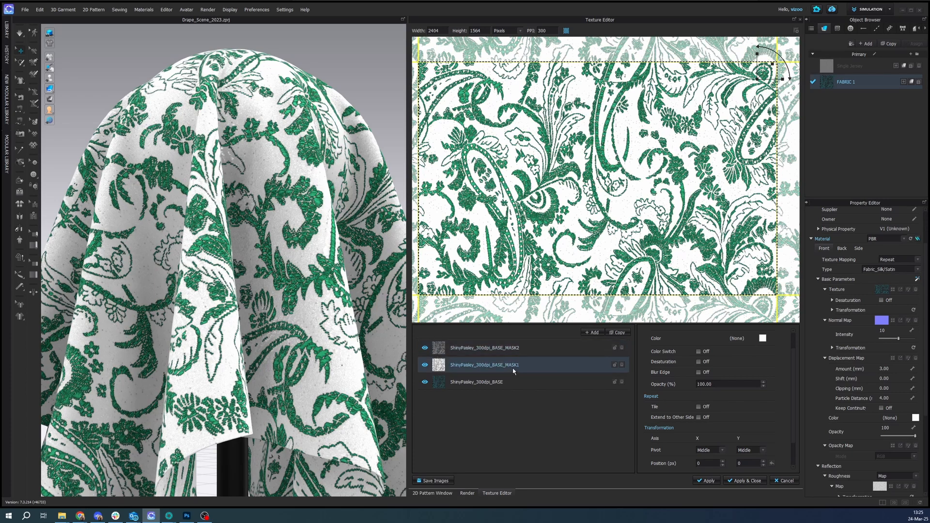
{"action": "left_click", "coordinate": [762, 338]}
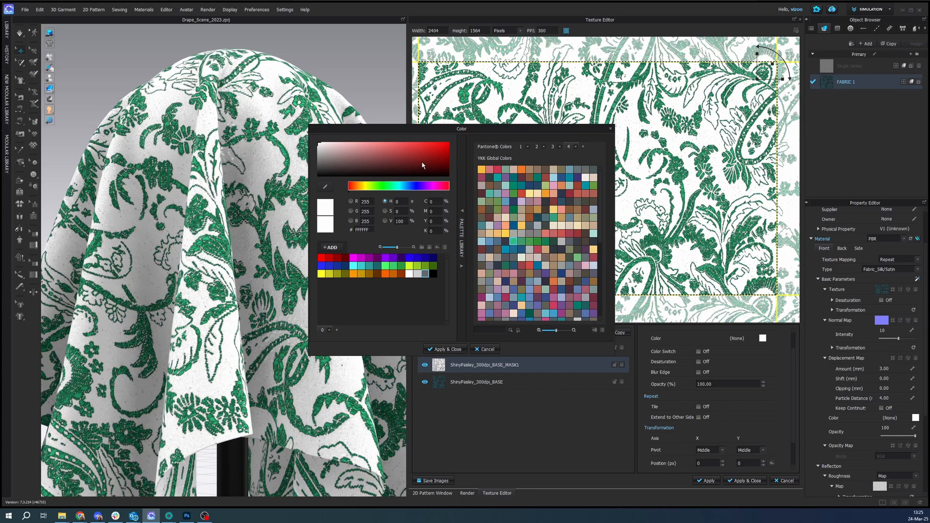
{"action": "left_click", "coordinate": [338, 176]}
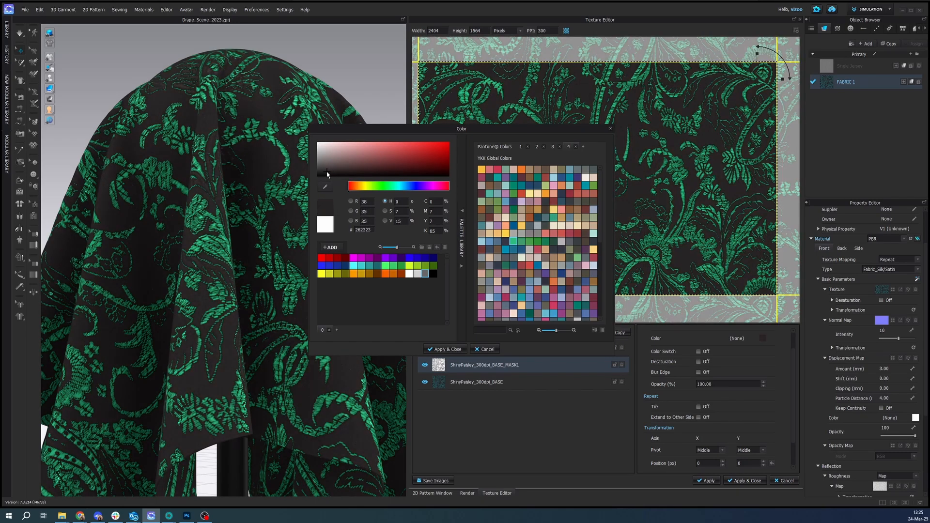
{"action": "left_click", "coordinate": [341, 162]}
{"action": "left_click", "coordinate": [357, 171]}
{"action": "left_click", "coordinate": [331, 173]}
{"action": "left_click", "coordinate": [323, 175]}
{"action": "left_click", "coordinate": [456, 349]}
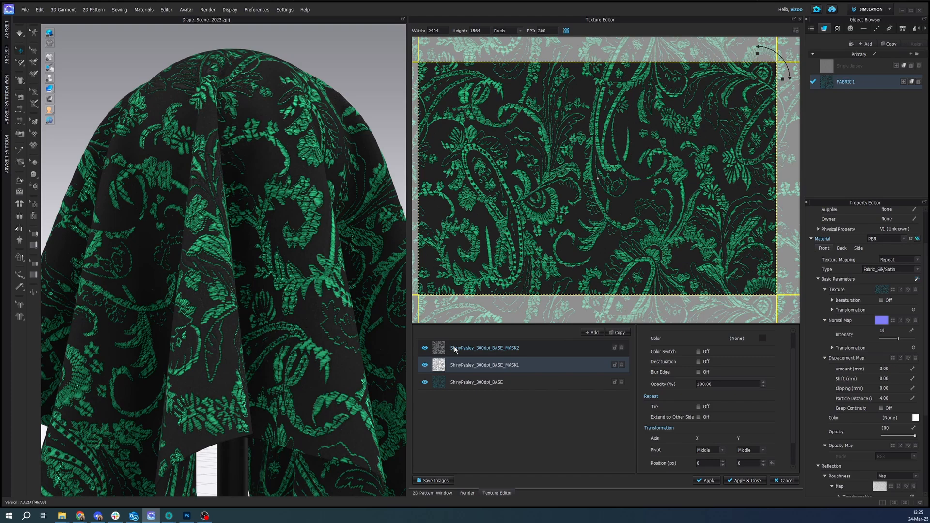